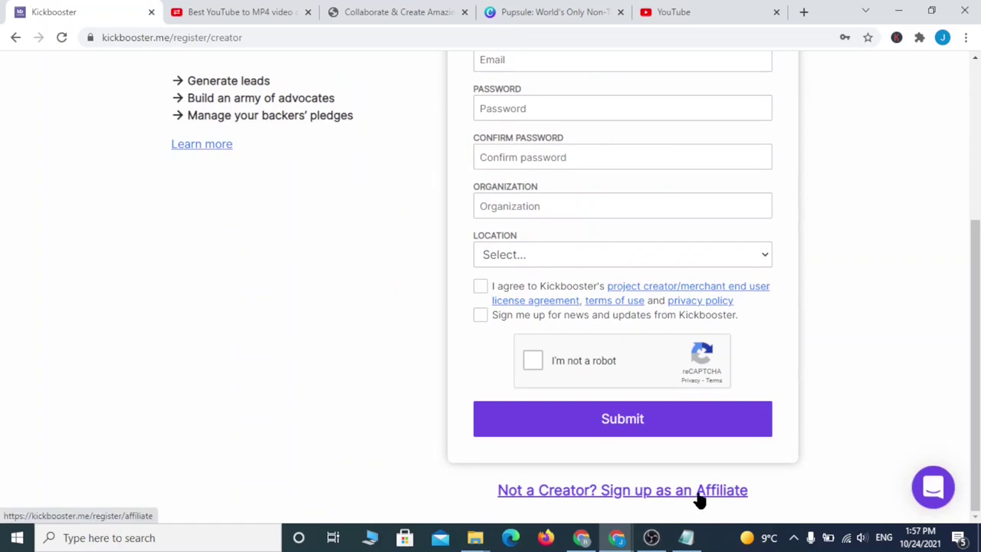
- Switch from the creator registration to Kickbooster's affiliate sign-up form and look through its account fields
click(672, 502)
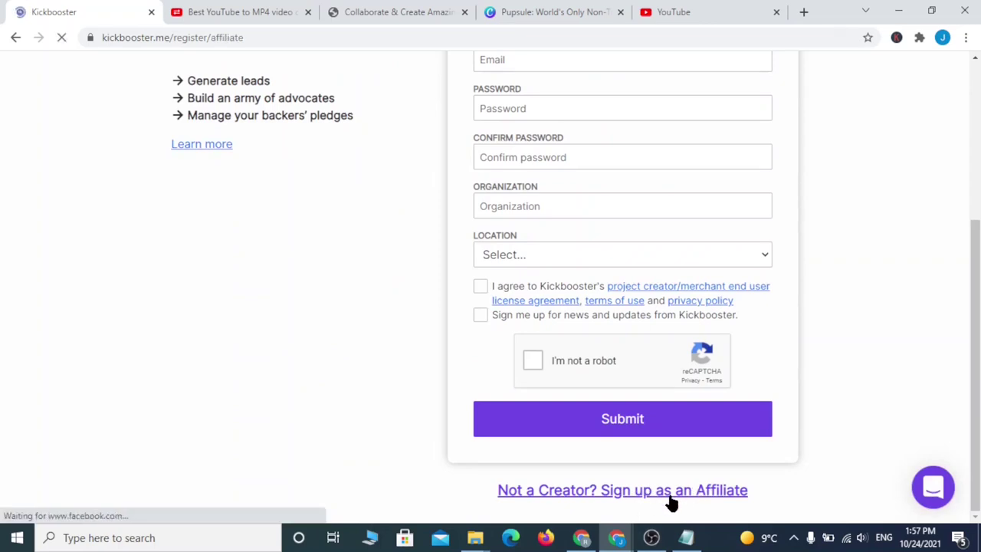
scroll(476, 351, down, 2)
click(511, 119)
click(484, 170)
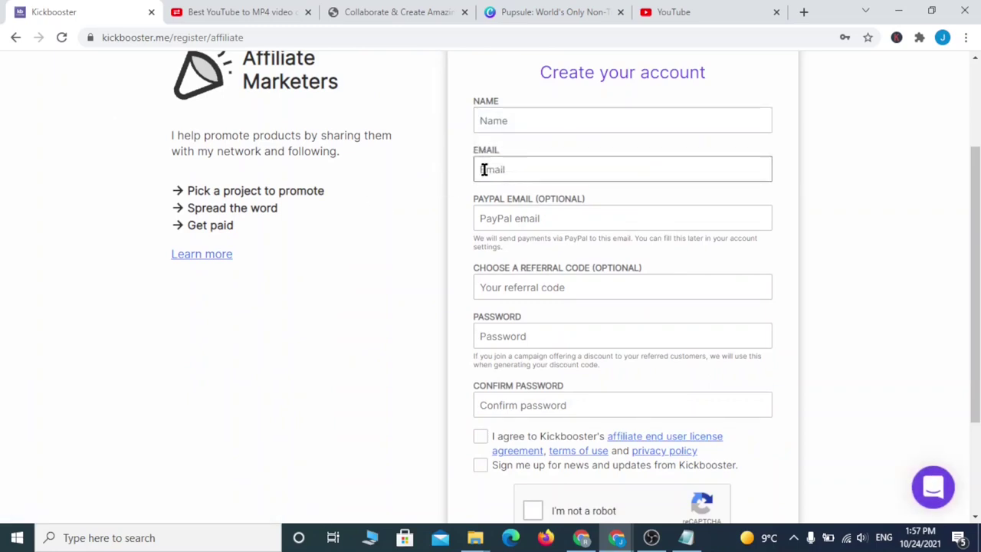
scroll(488, 449, down, 1)
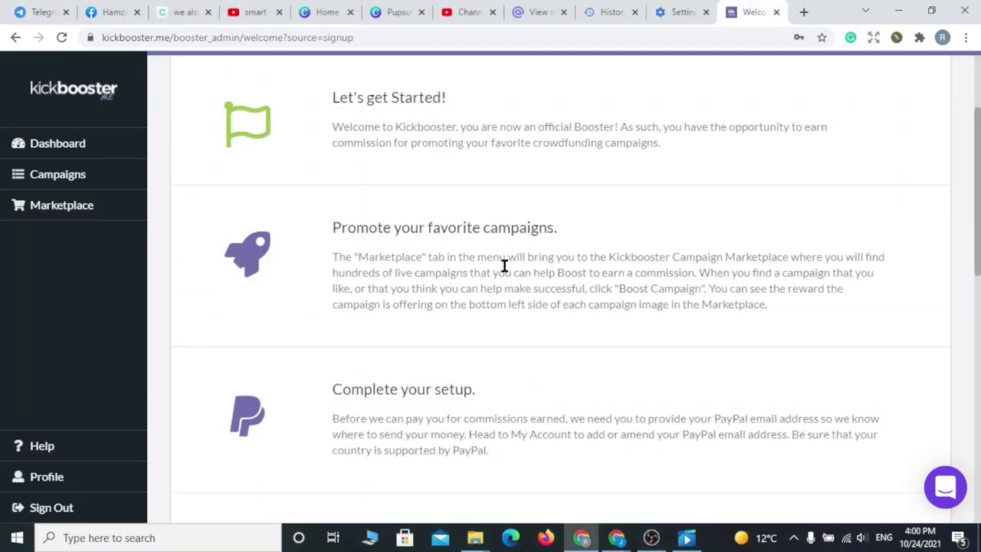
- Open the Kickbooster campaign marketplace from the Getting Started page and browse the listed campaigns
scroll(505, 265, up, 2)
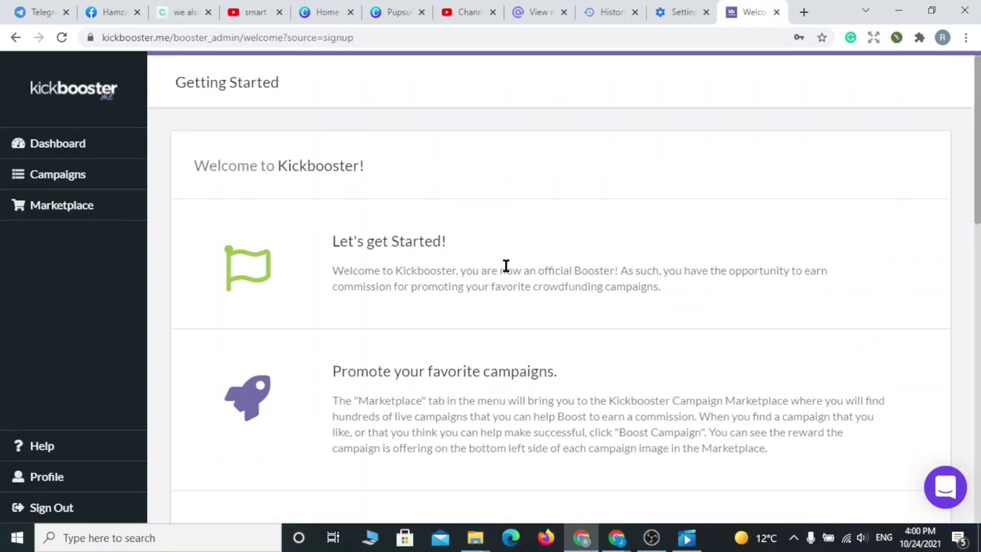
click(58, 218)
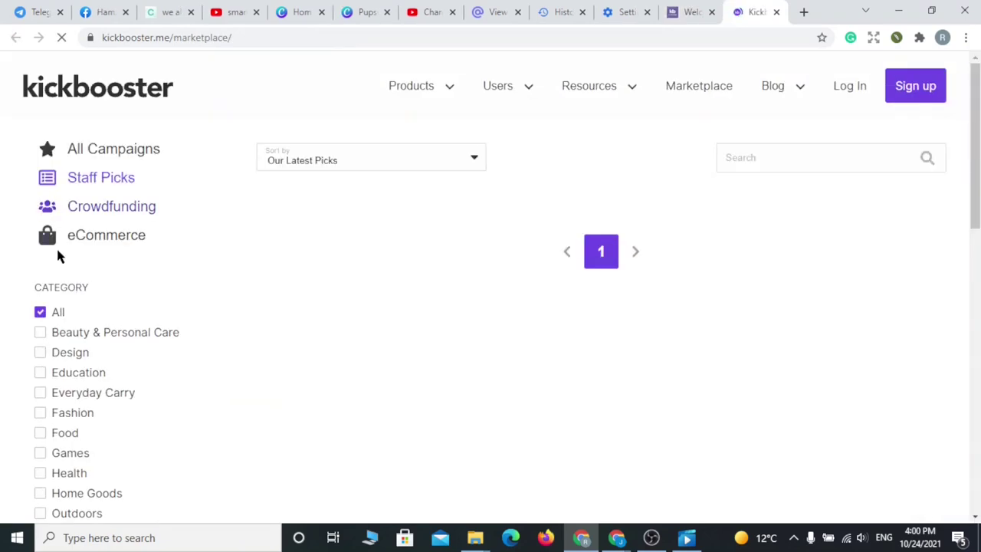
scroll(225, 254, down, 5)
scroll(225, 253, up, 3)
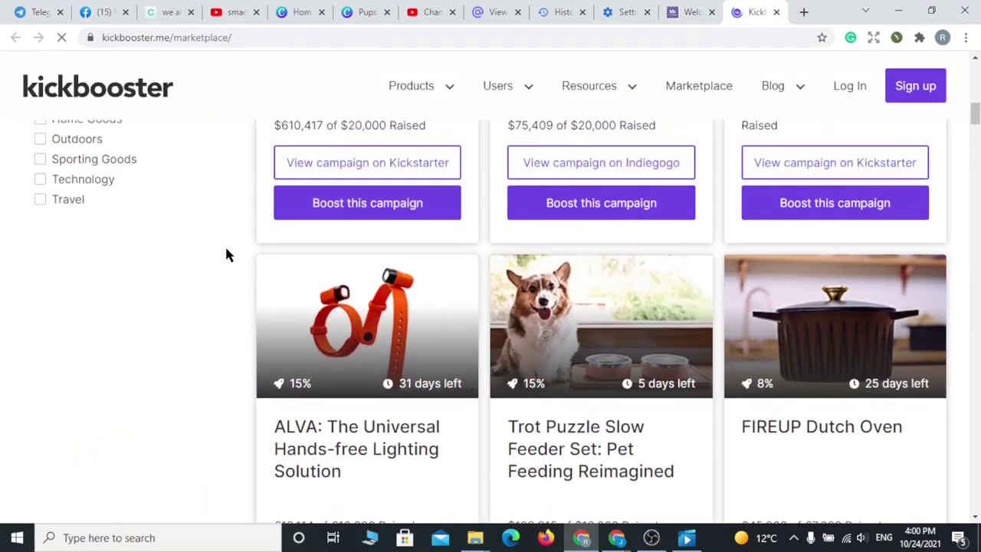
scroll(232, 238, up, 2)
scroll(235, 239, down, 5)
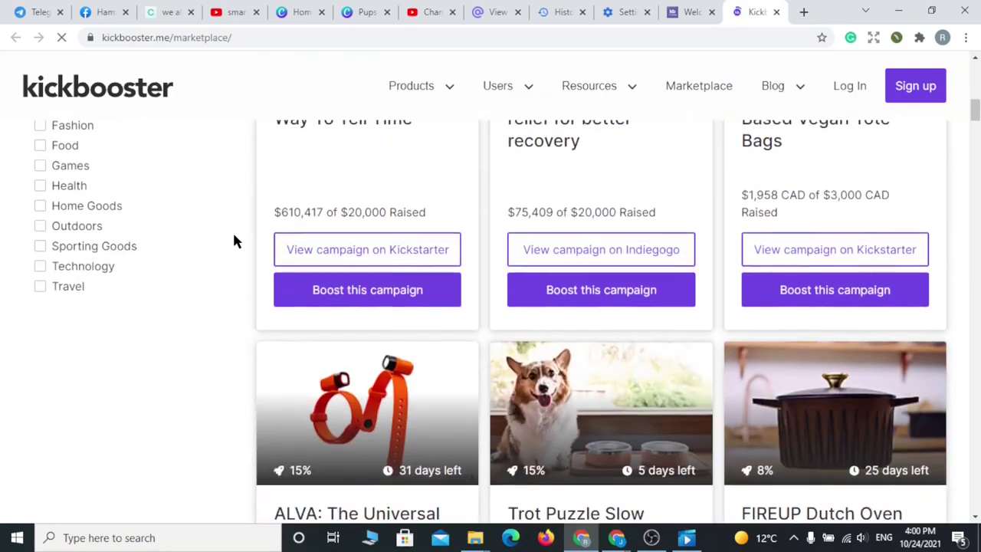
scroll(247, 241, down, 10)
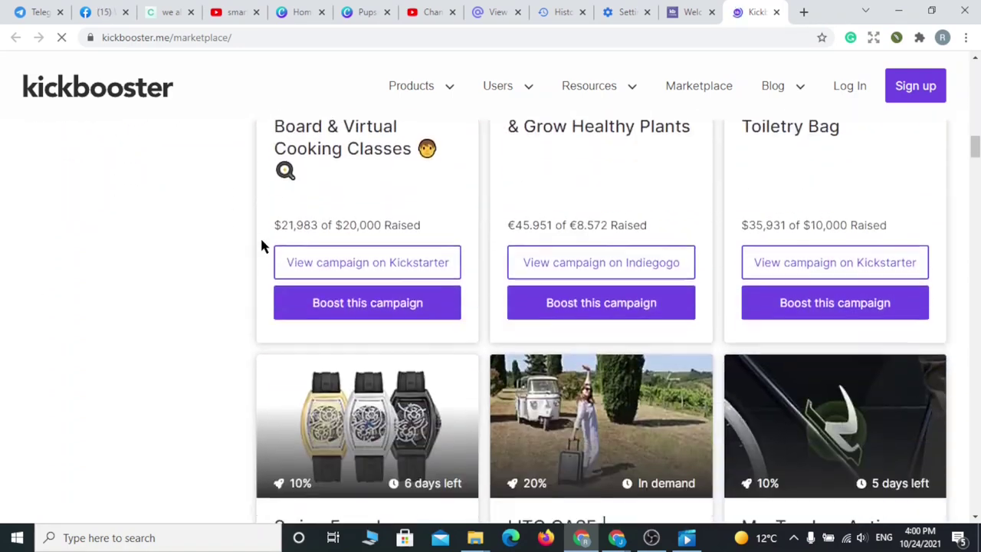
scroll(278, 259, down, 5)
scroll(286, 265, up, 12)
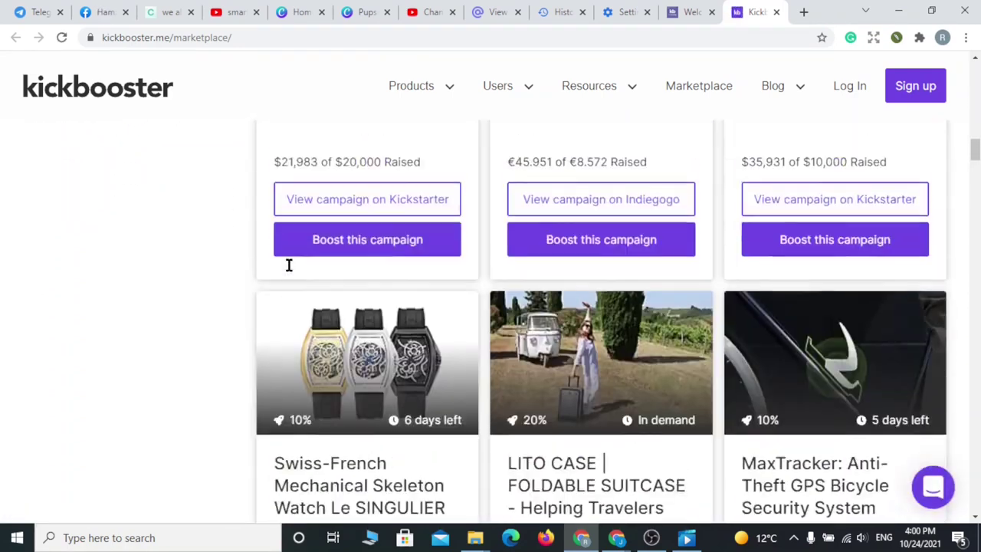
- Filter the marketplace campaigns to the Technology category
scroll(287, 269, up, 7)
scroll(284, 272, down, 4)
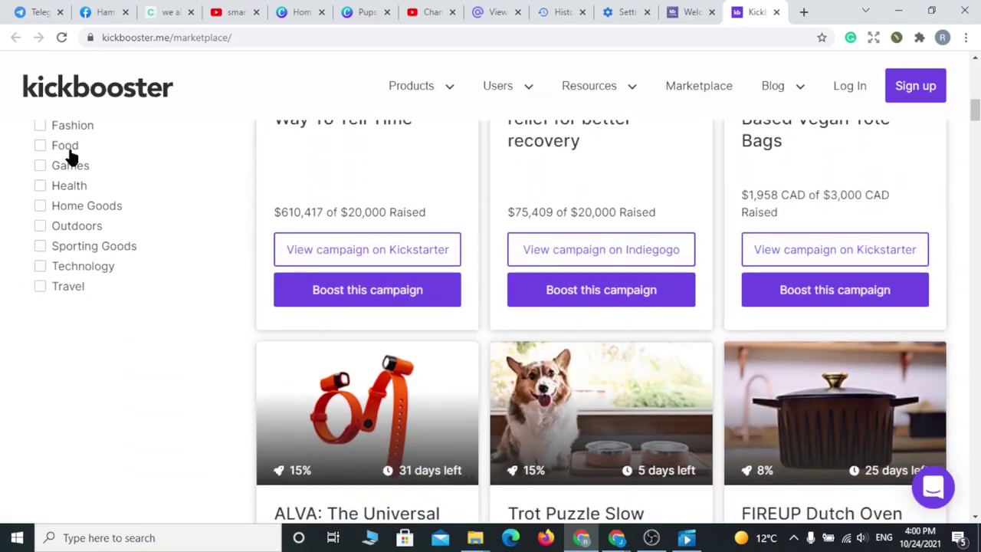
scroll(70, 165, up, 3)
scroll(67, 215, down, 4)
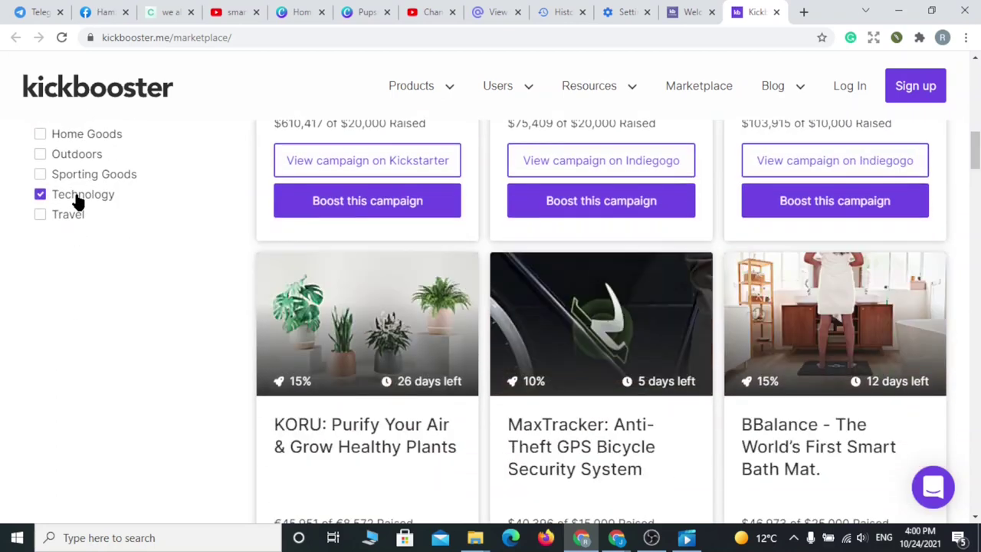
- Browse the Technology campaigns and open the Rolley by Scooterson smart electric scooter campaign
scroll(218, 223, down, 5)
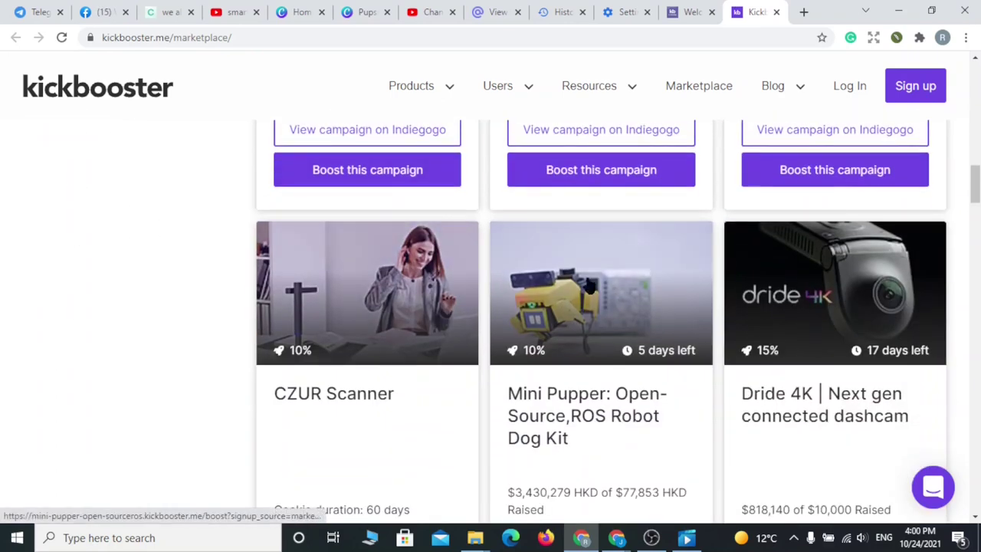
scroll(811, 375, down, 2)
scroll(486, 355, down, 6)
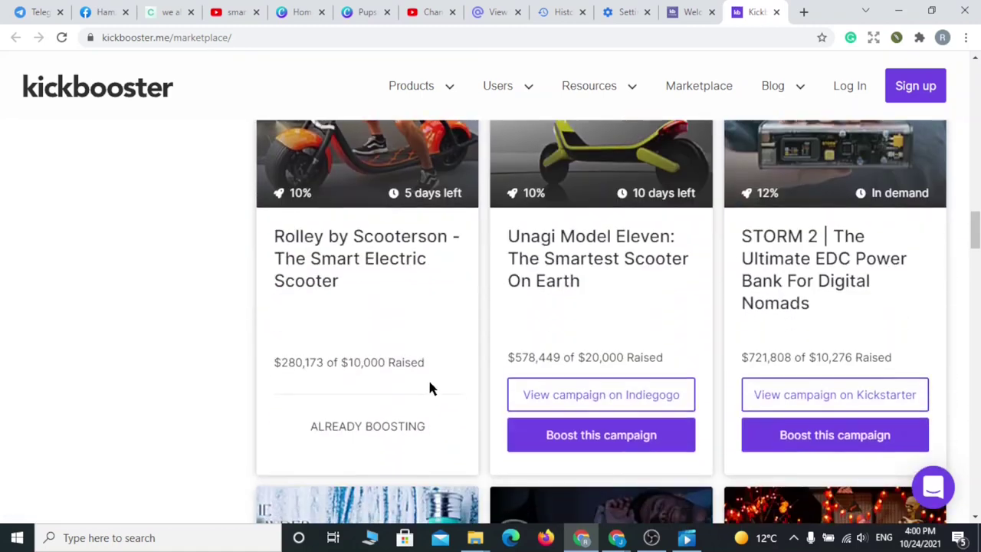
scroll(601, 395, down, 5)
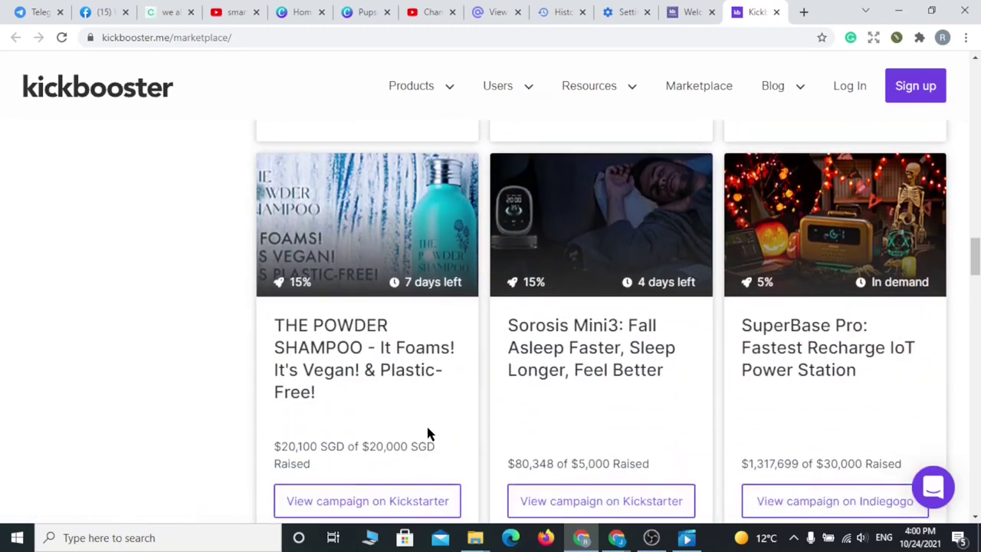
scroll(692, 394, down, 2)
scroll(372, 368, up, 3)
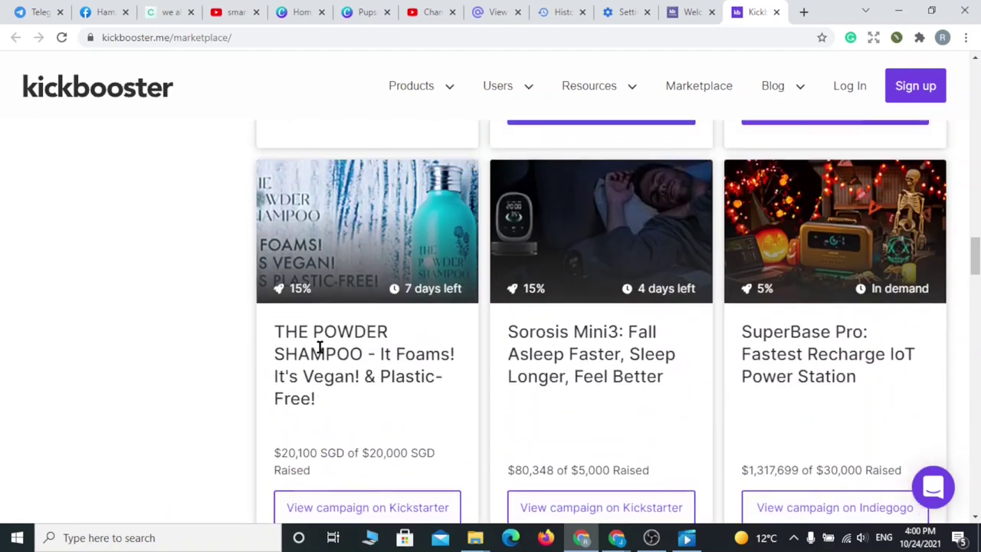
scroll(444, 323, up, 3)
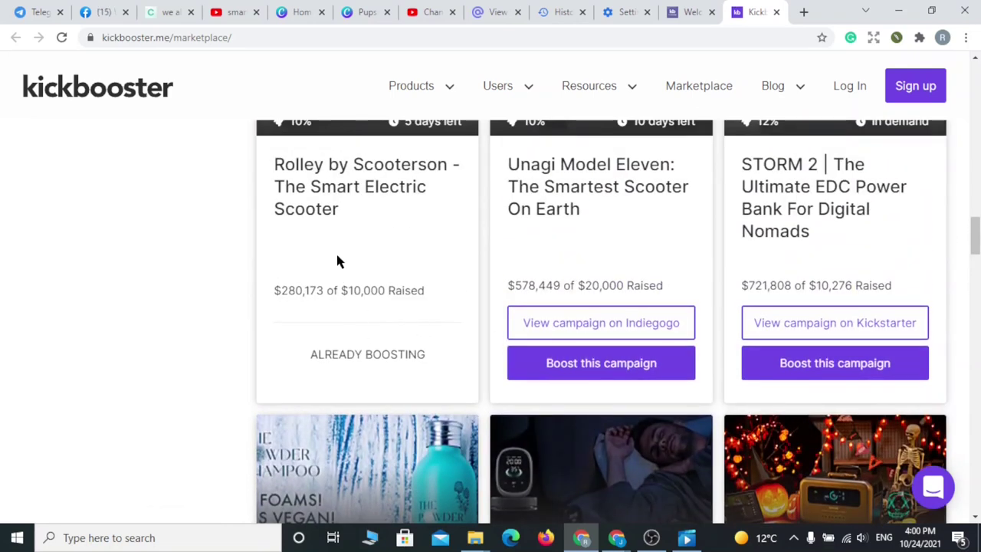
scroll(605, 284, up, 4)
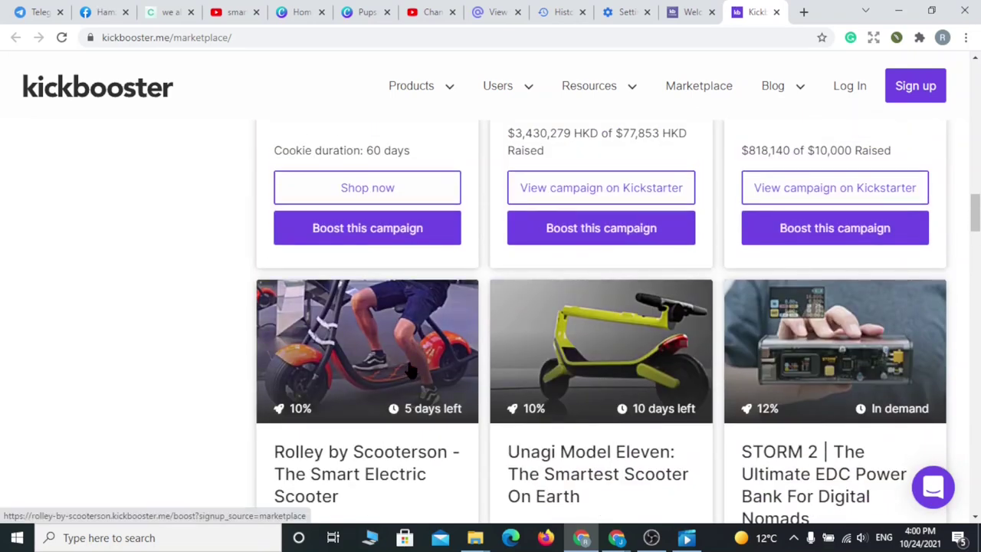
click(361, 340)
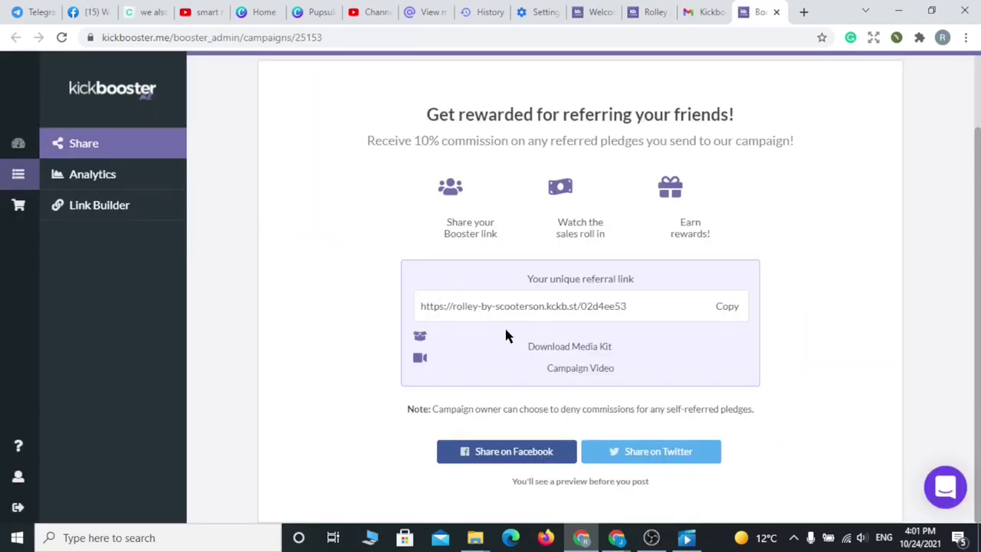
- Copy the campaign's unique referral link into a new Notepad document, then minimize Notepad to return to the campaign page
click(721, 311)
click(177, 537)
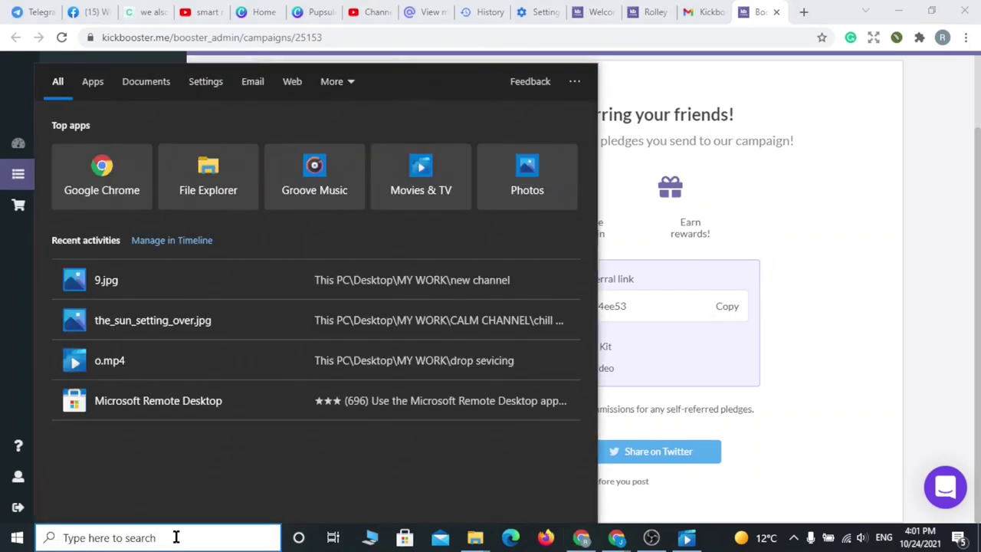
text(notep)
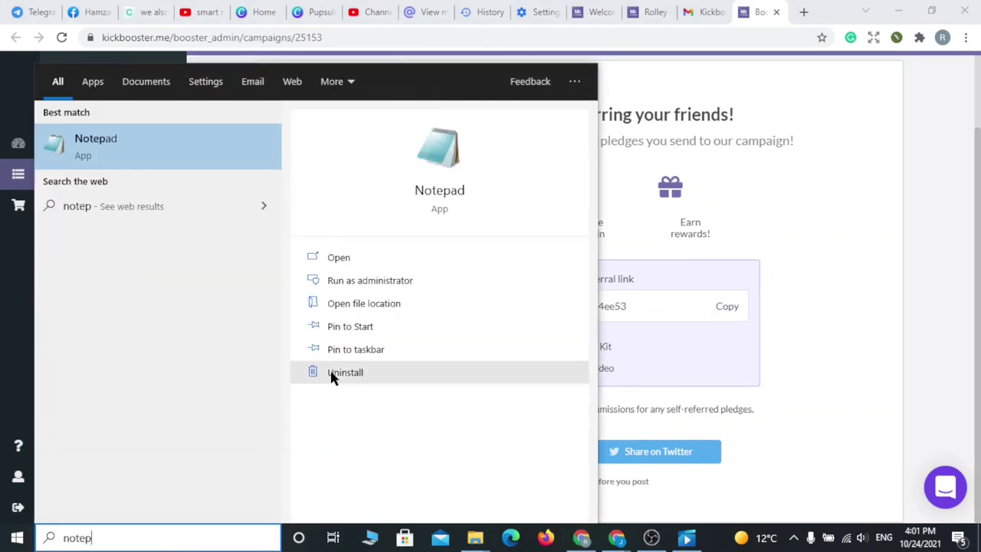
click(335, 259)
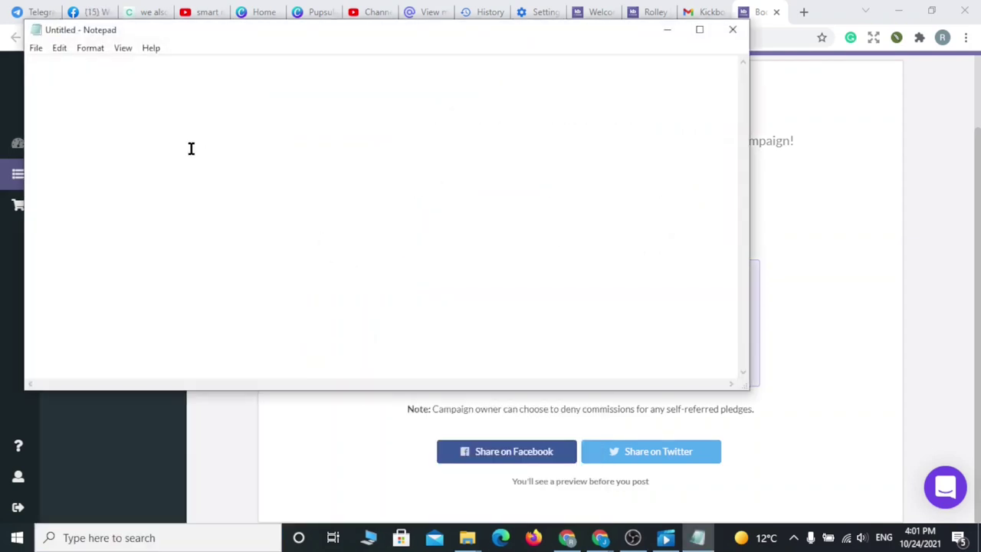
key(ctrl+v)
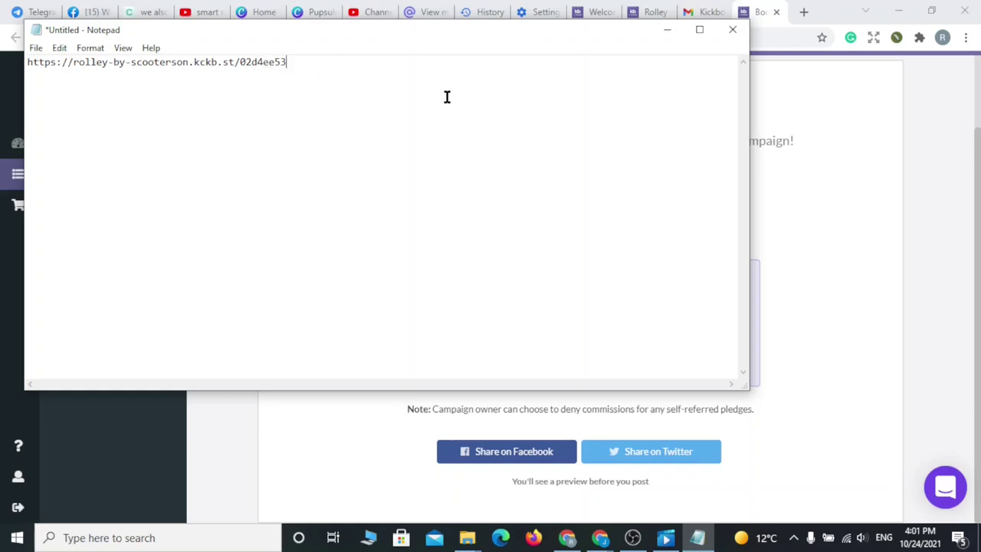
click(668, 32)
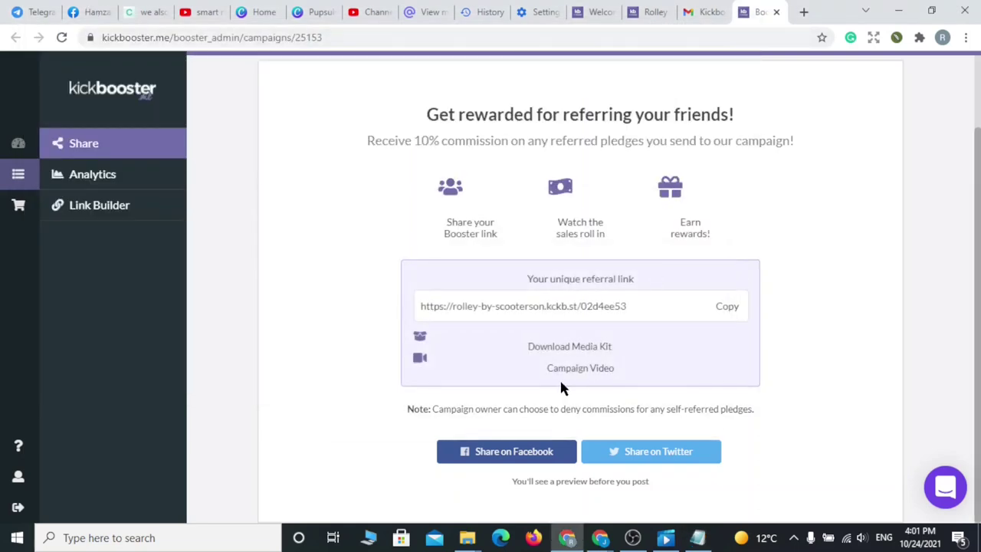
- Open the campaign video and pass the image verification by selecting the squares with traffic lights
click(584, 371)
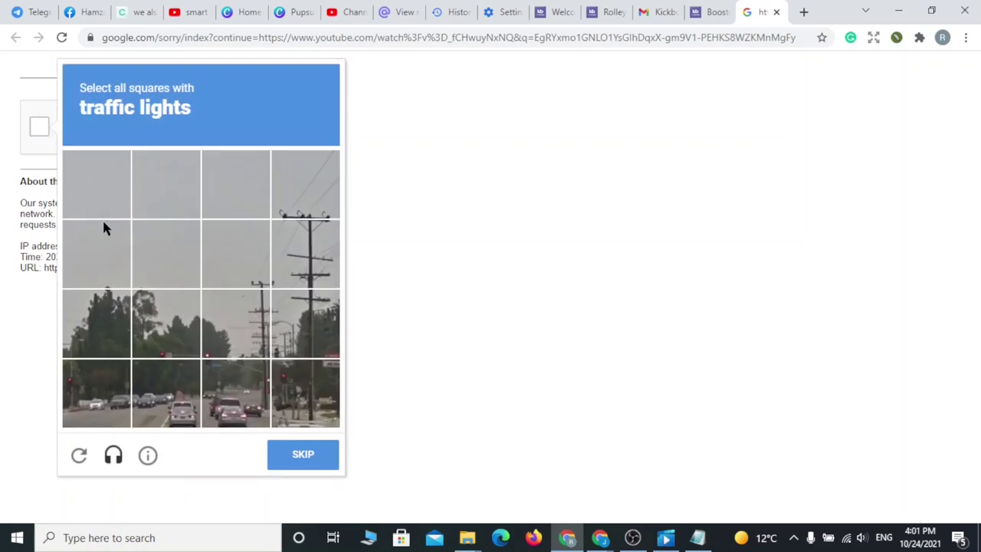
click(302, 391)
click(235, 393)
click(166, 391)
click(166, 323)
click(236, 323)
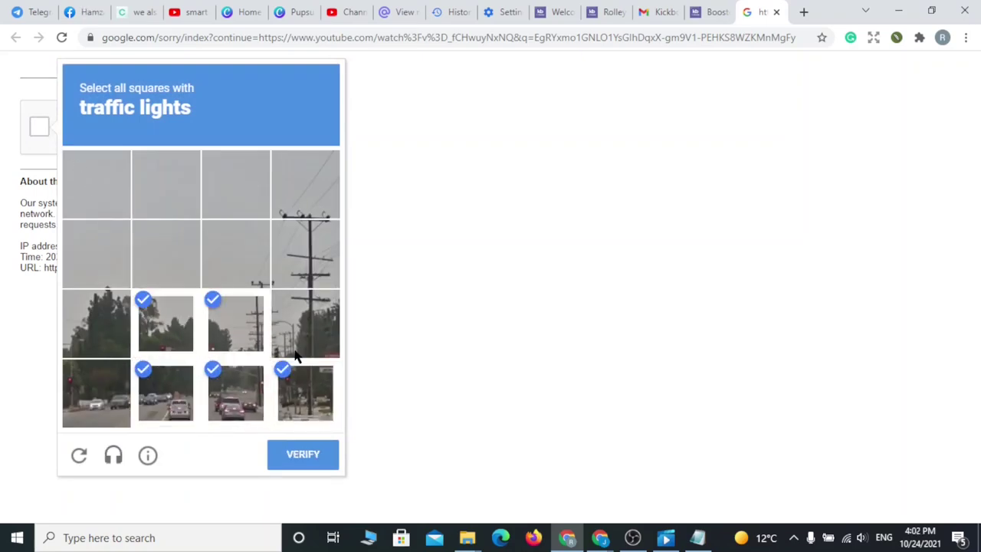
click(296, 353)
click(299, 453)
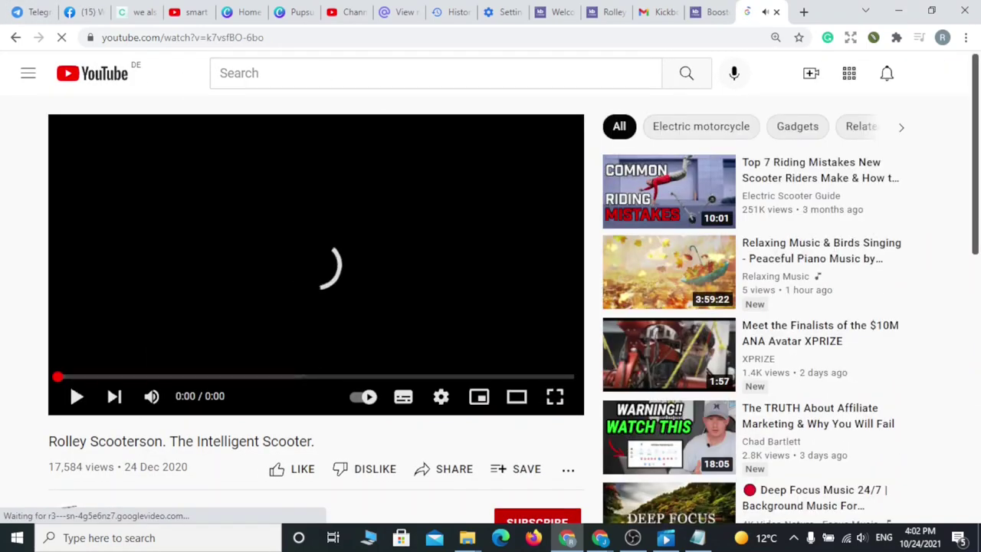
- Copy the YouTube video's web address and close its tab
drag(287, 37, 99, 36)
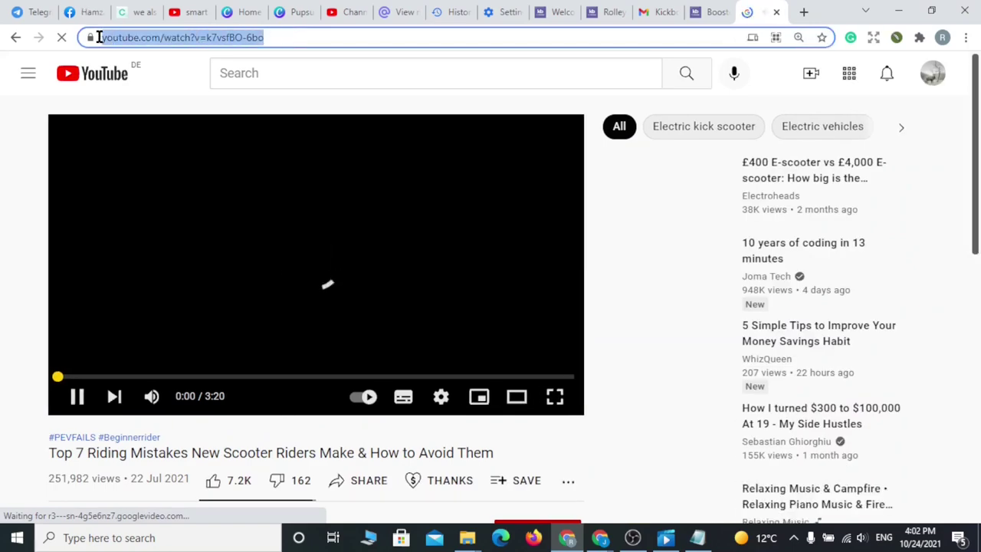
right_click(119, 36)
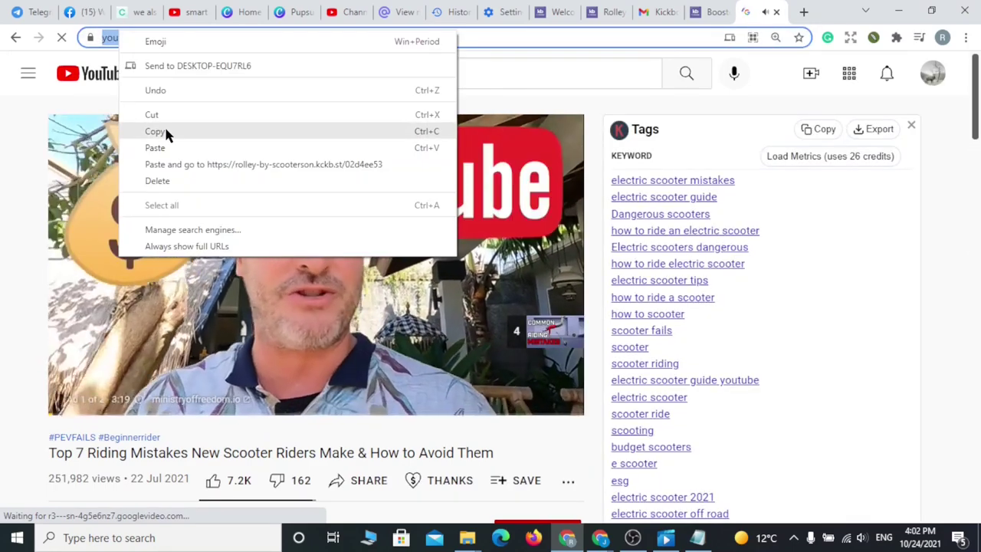
click(166, 132)
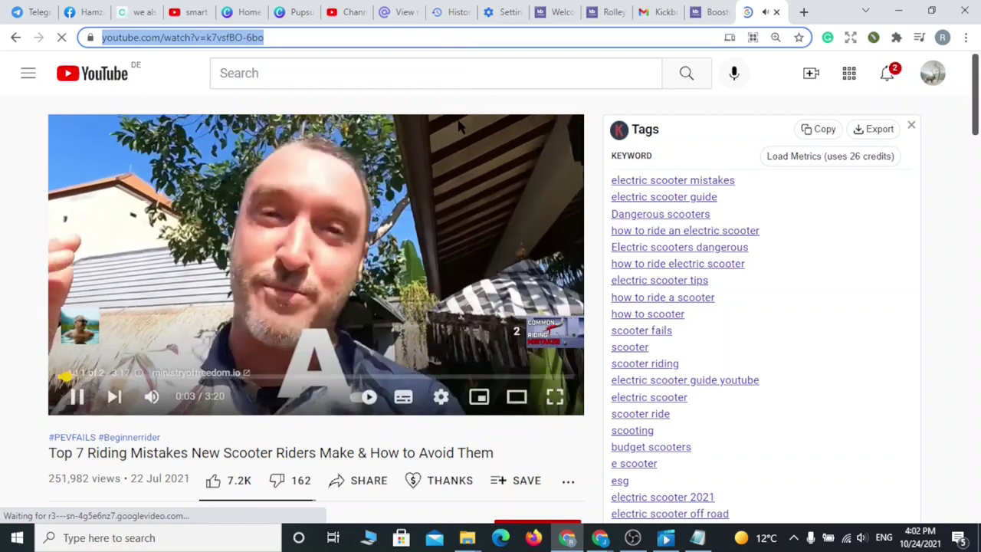
click(776, 12)
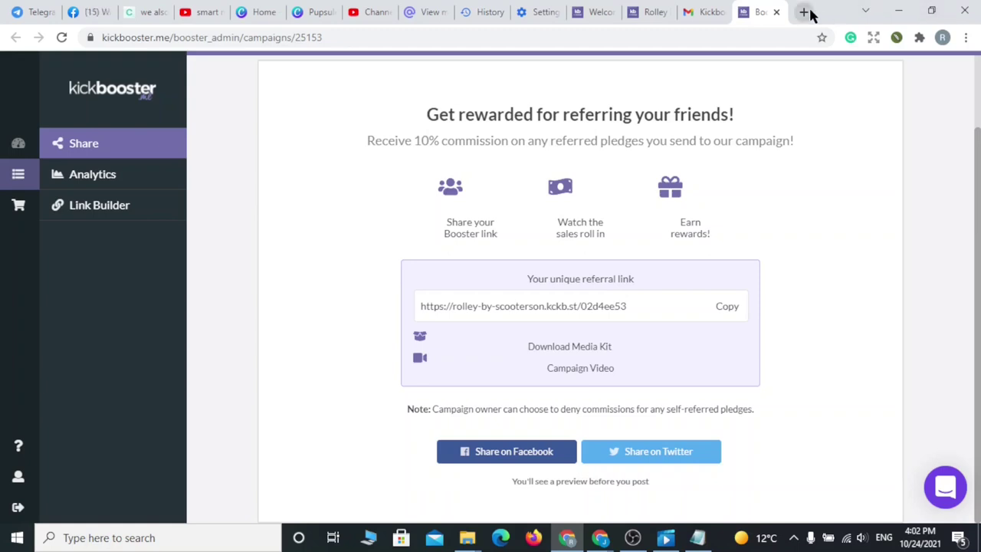
- Search Google for "youtube to mp3" in a new tab and open the YT5s.com converter
click(805, 13)
click(728, 30)
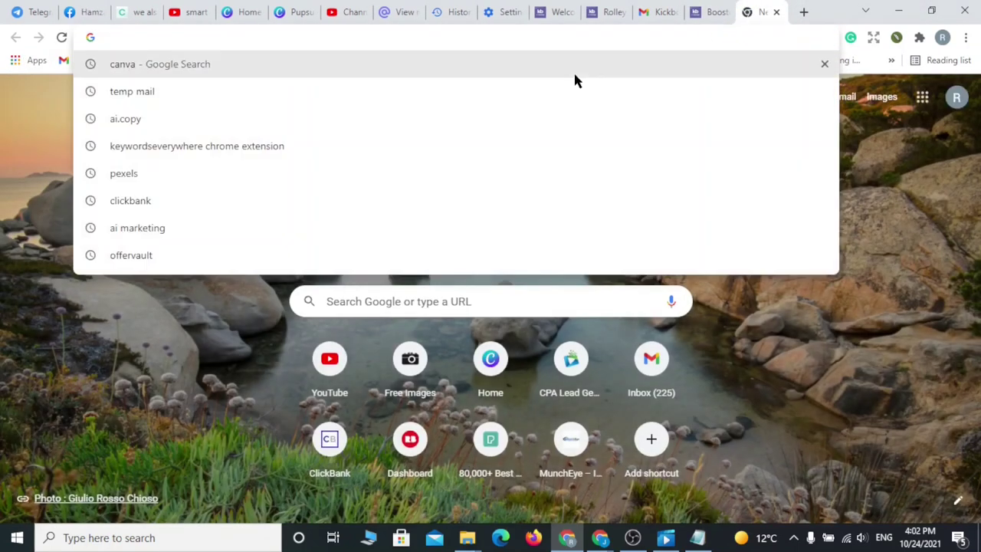
text(youtube)
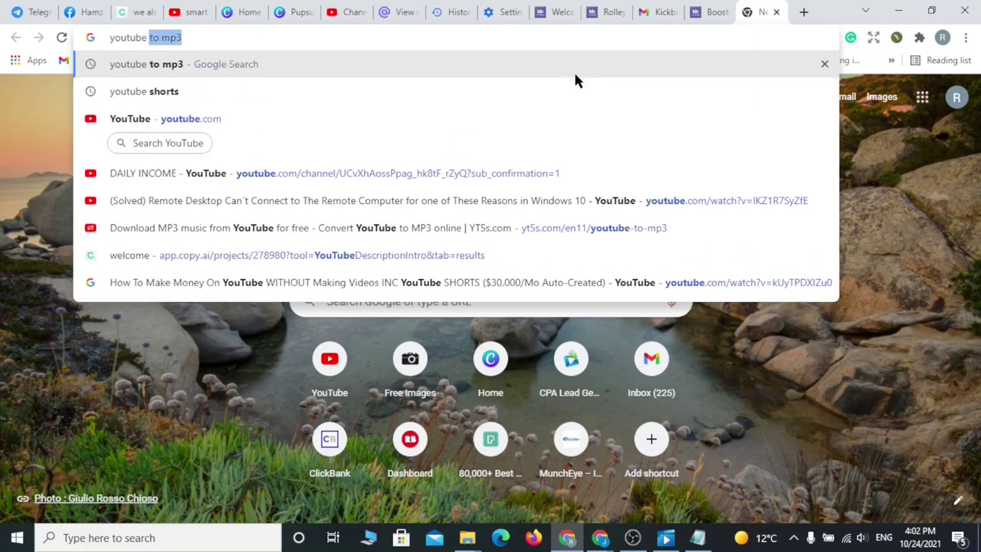
click(146, 73)
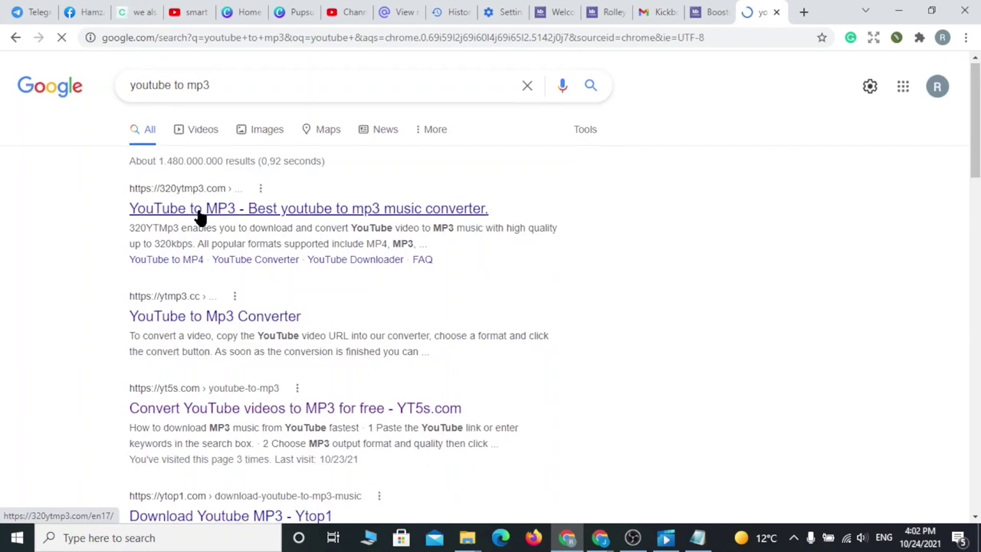
scroll(199, 215, down, 2)
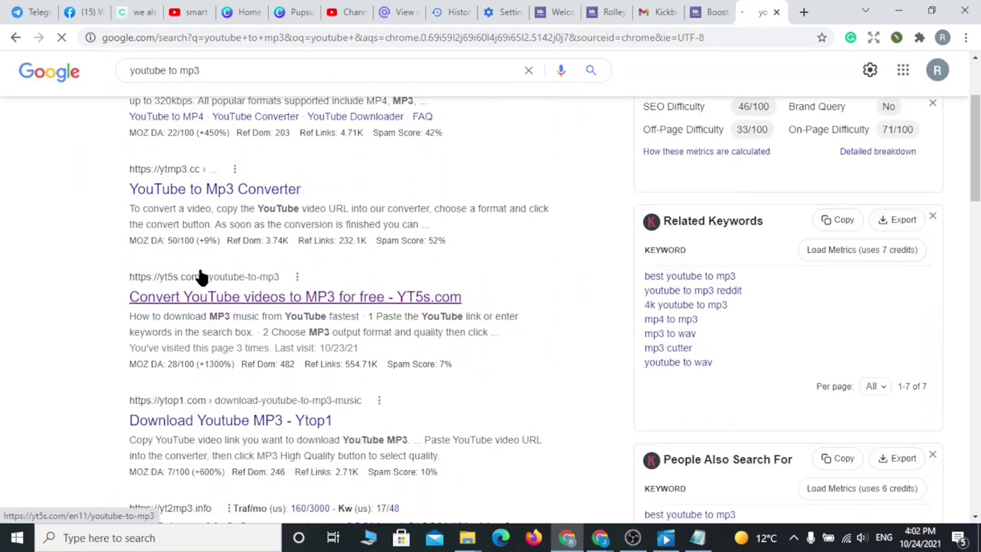
click(236, 288)
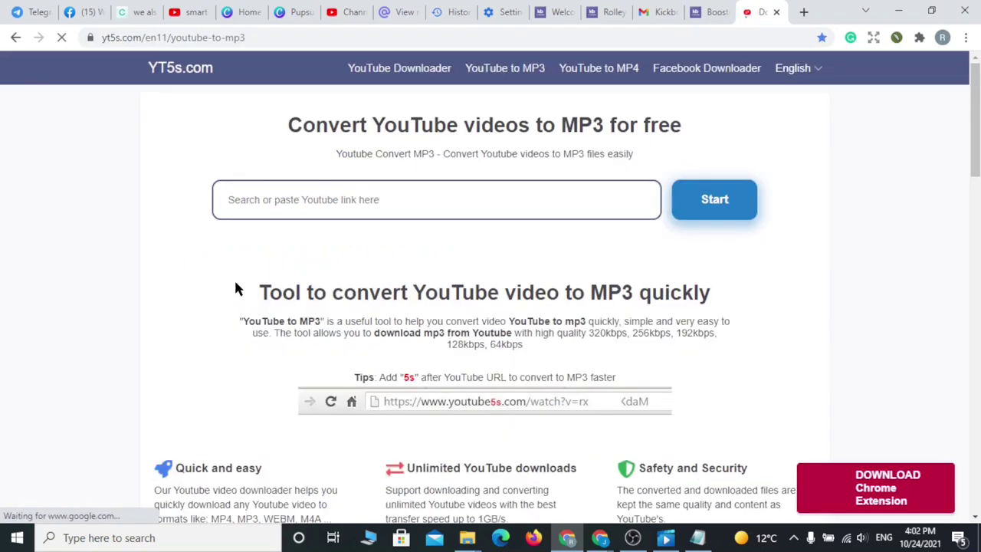
- Paste the copied YouTube link into the converter's link field and dismiss the ad pop-ups
click(256, 207)
right_click(259, 203)
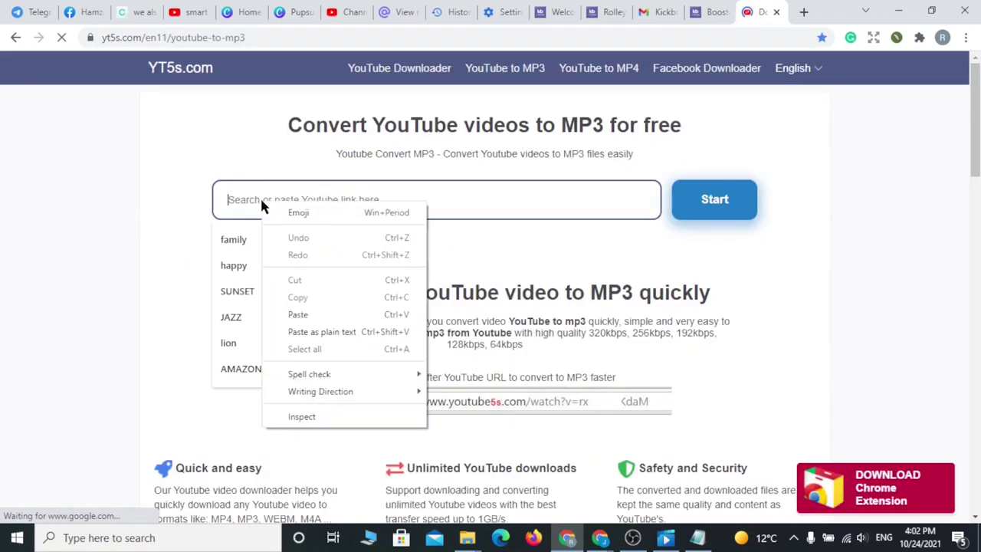
click(334, 315)
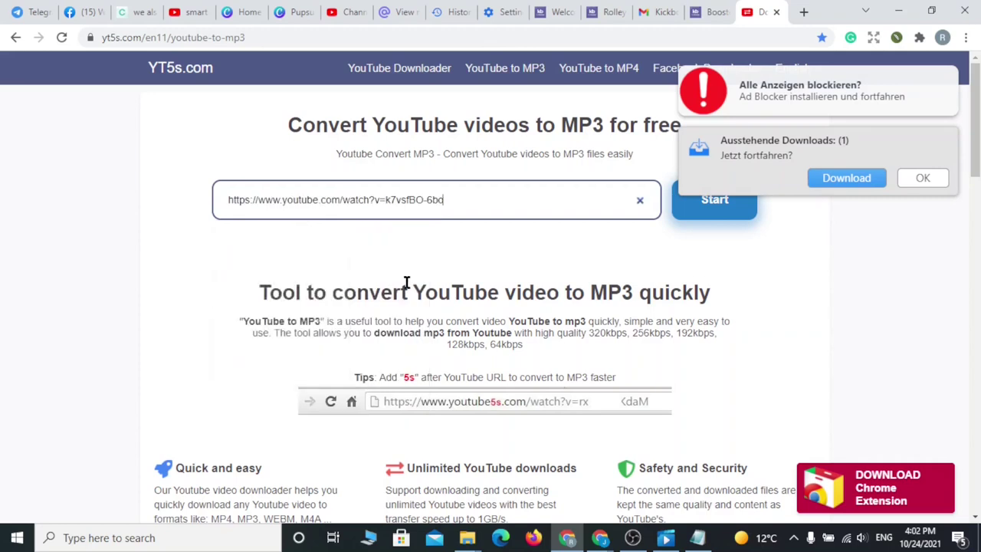
click(943, 143)
click(948, 92)
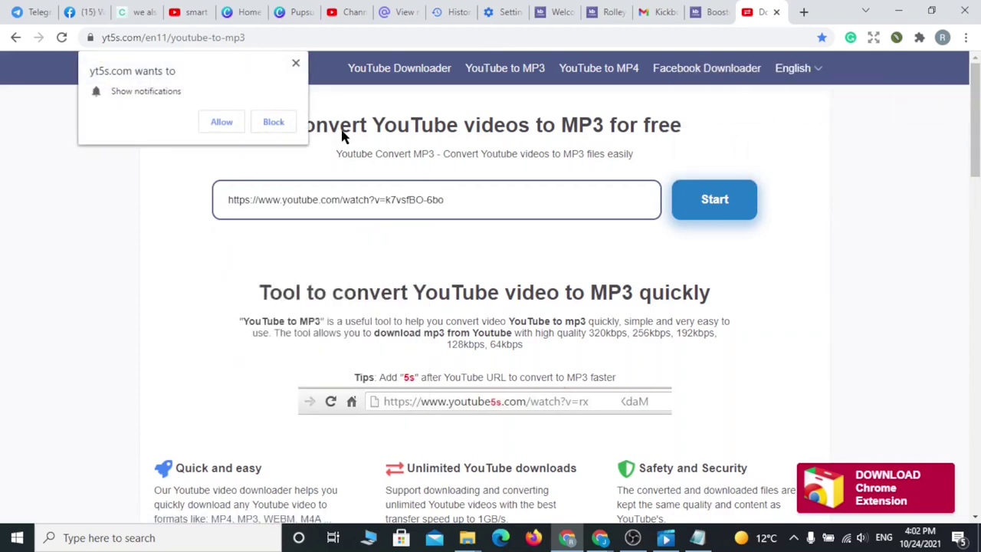
- Block the site's notifications, start the MP3 conversion, and request the 128kbps file's download link
click(275, 122)
click(679, 203)
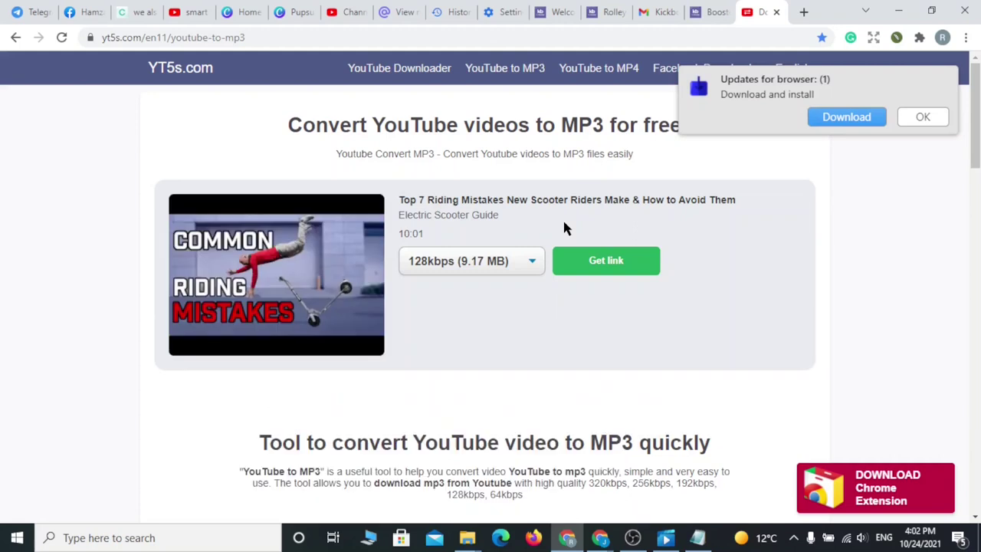
click(602, 260)
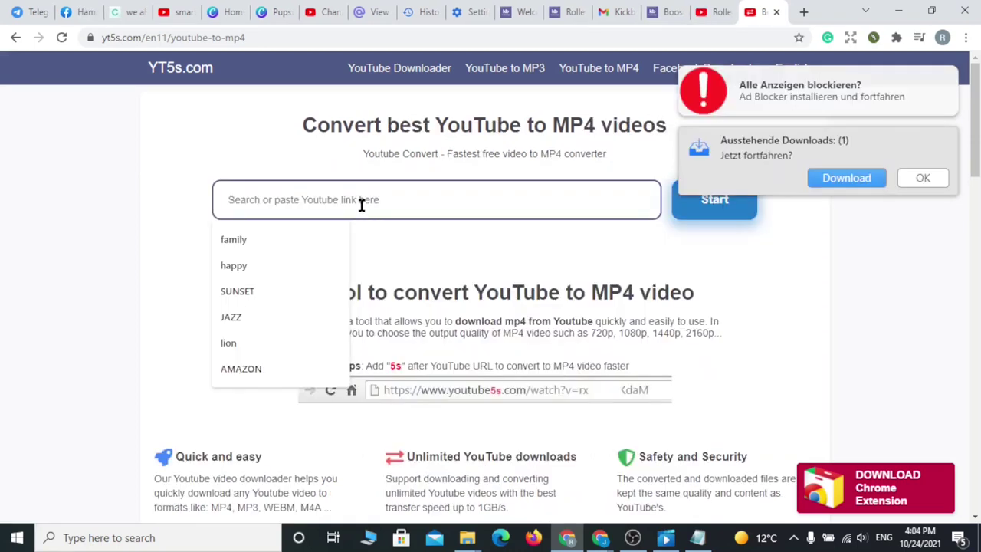
- Convert the Rolley Scooterson video to MP4 from its copied link, dismissing the ads, and request the 720p download
right_click(362, 204)
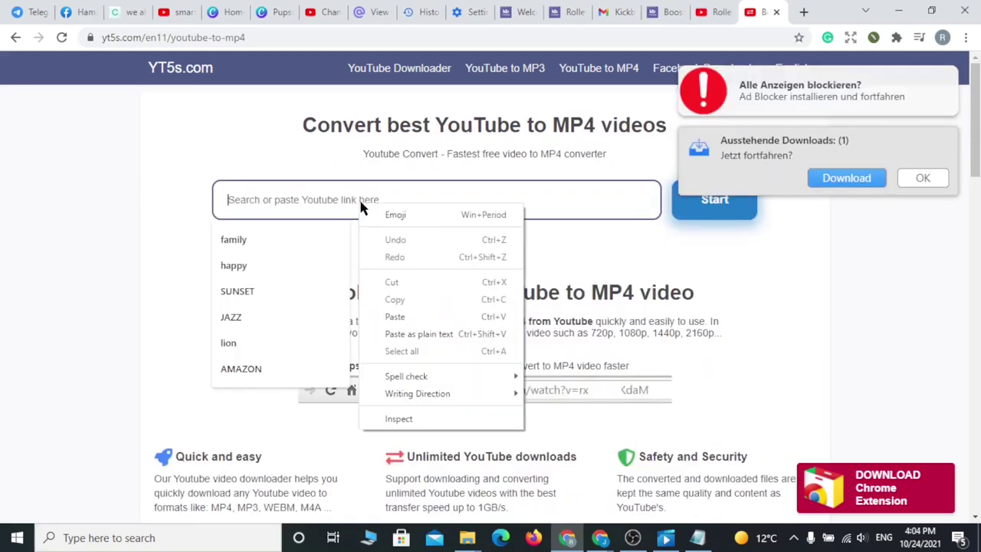
click(395, 316)
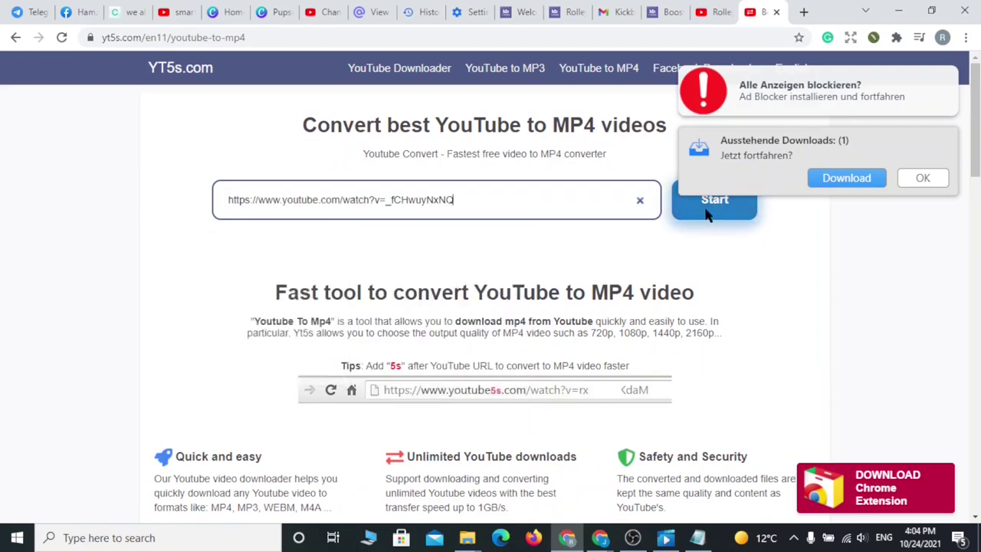
click(948, 140)
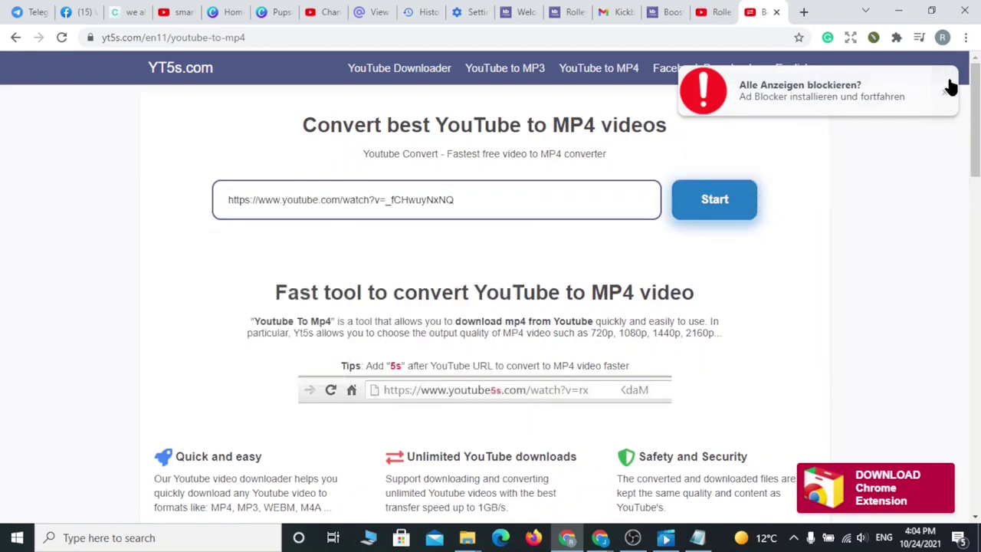
click(949, 85)
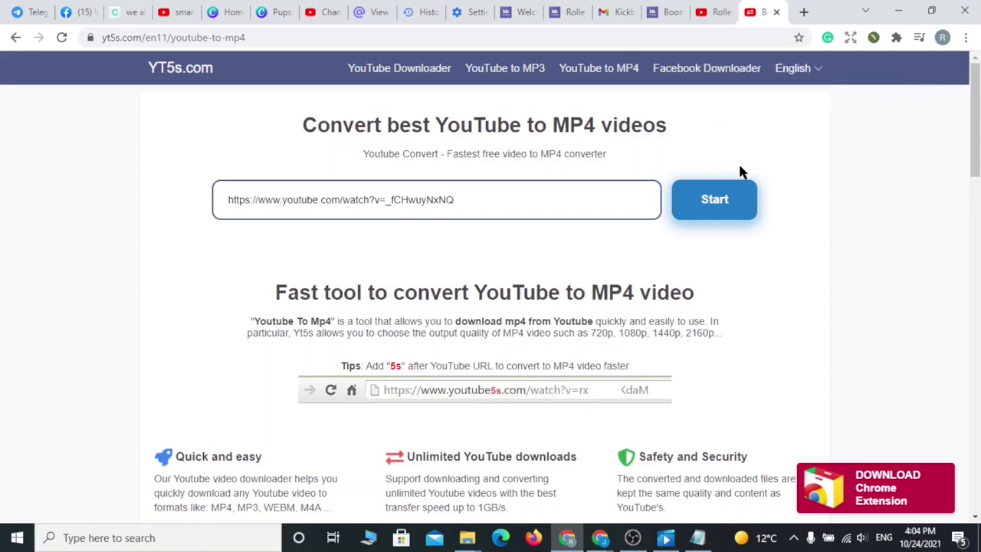
click(714, 204)
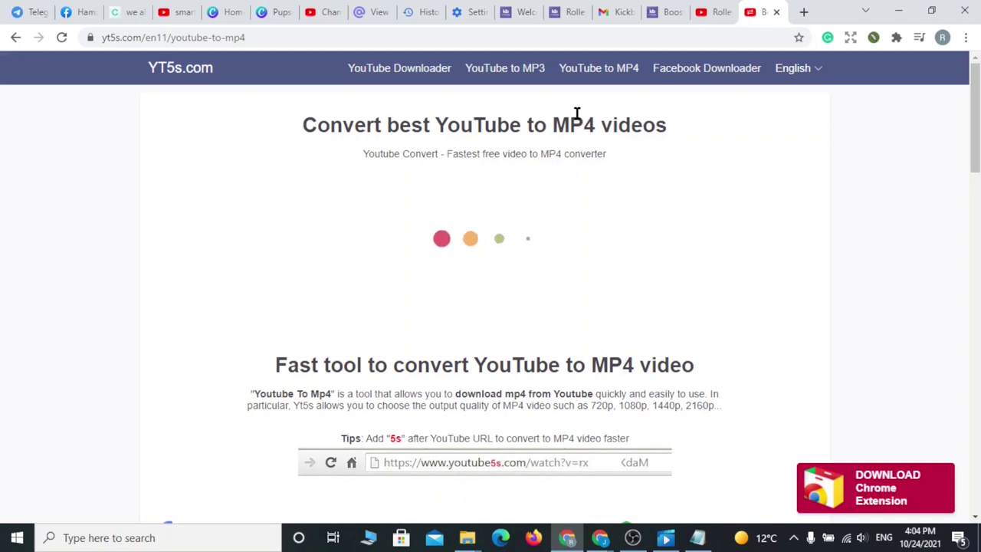
click(923, 117)
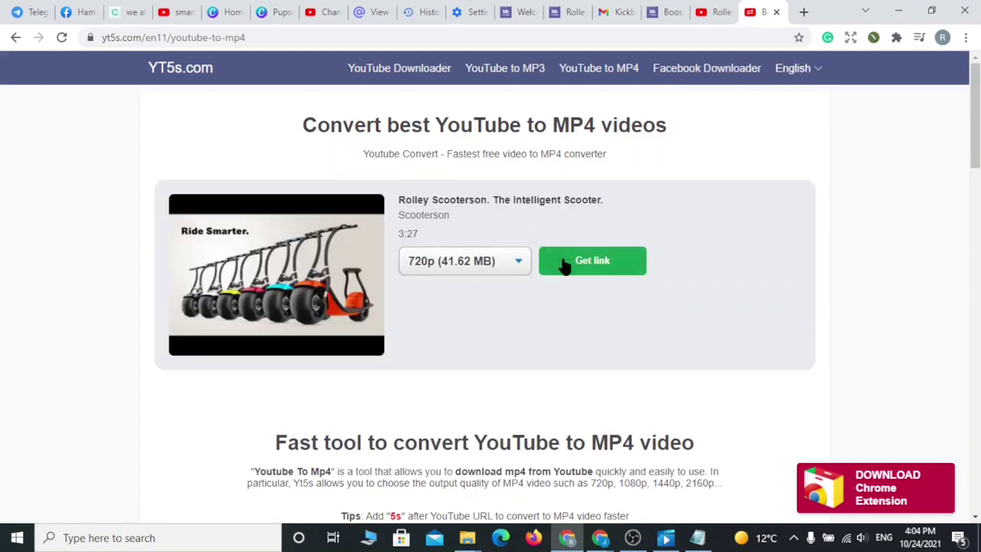
click(595, 261)
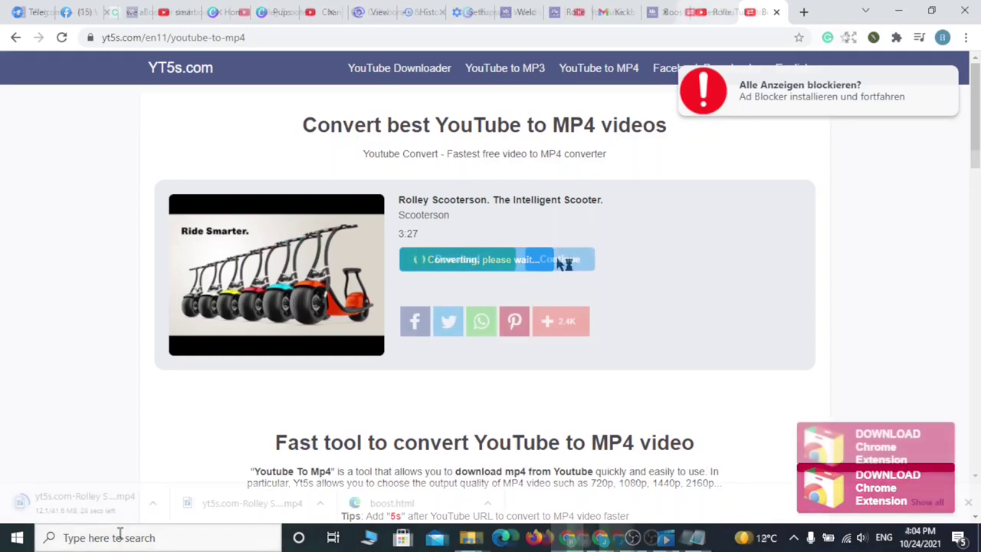
- Search Google for "openshot shot .com" in a new tab and open the OpenShot Video Editor website
click(802, 13)
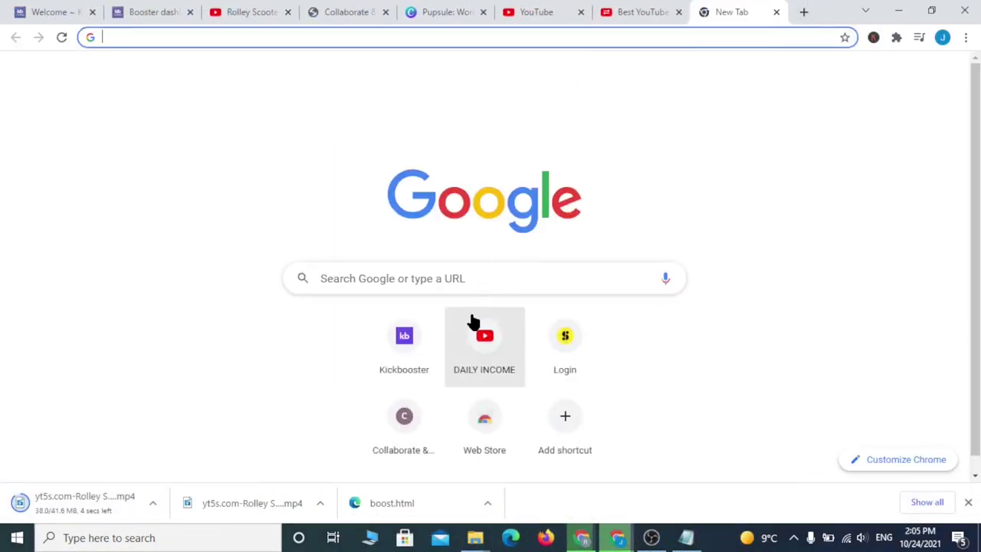
click(324, 34)
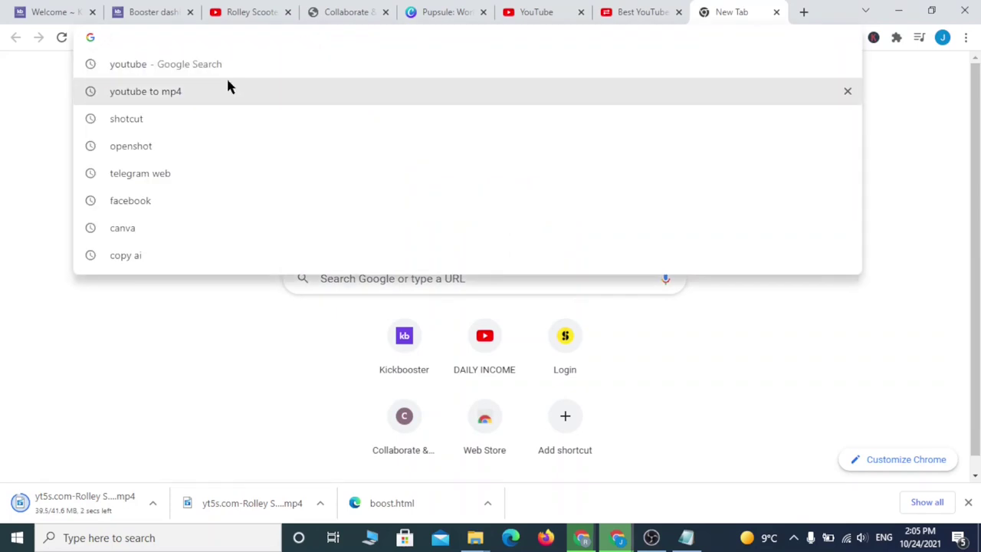
text(opens)
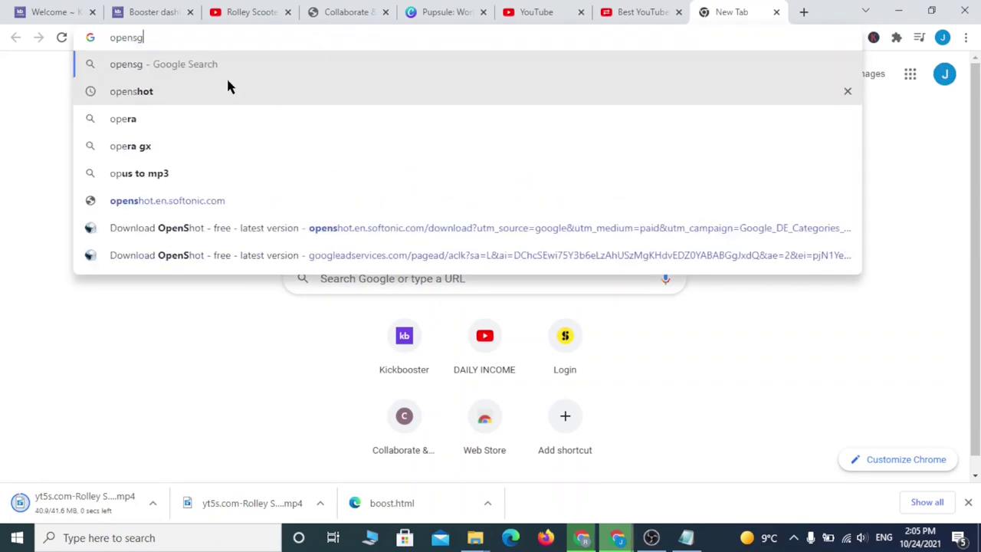
text(hot )
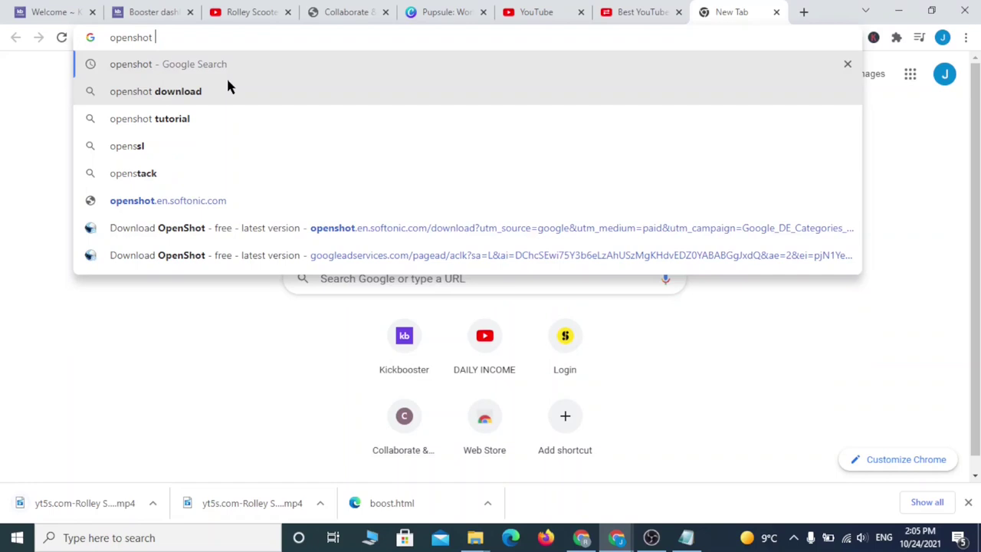
text(shot)
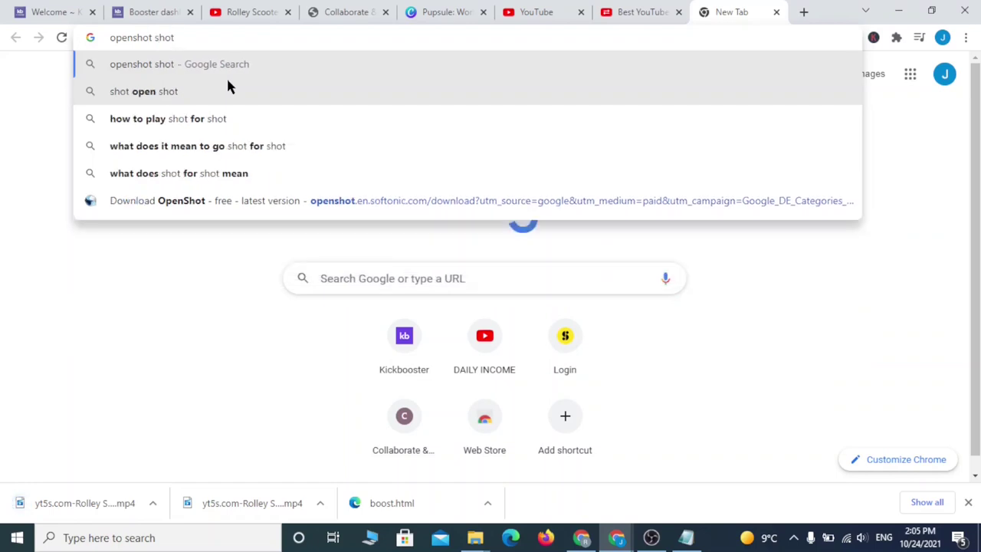
text( .com)
key(Return)
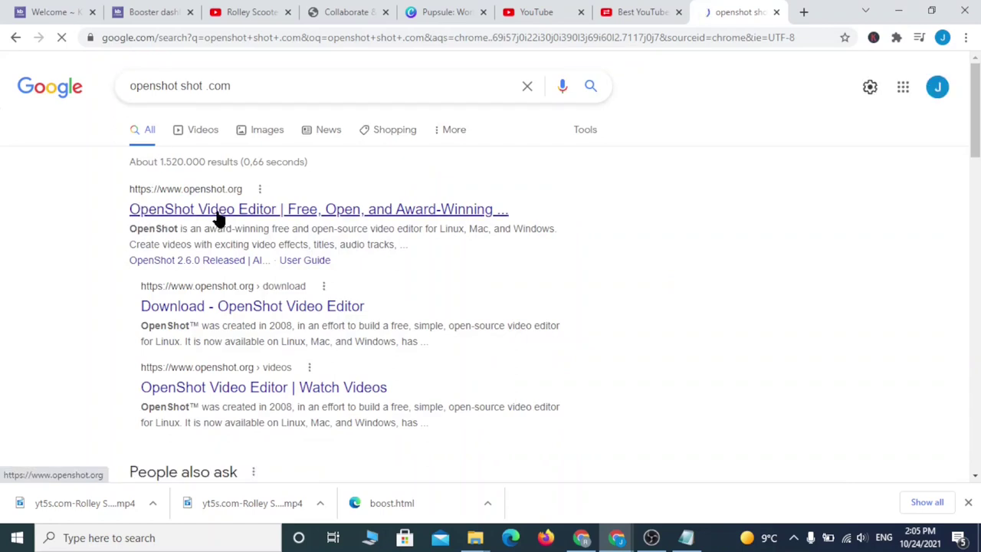
click(214, 214)
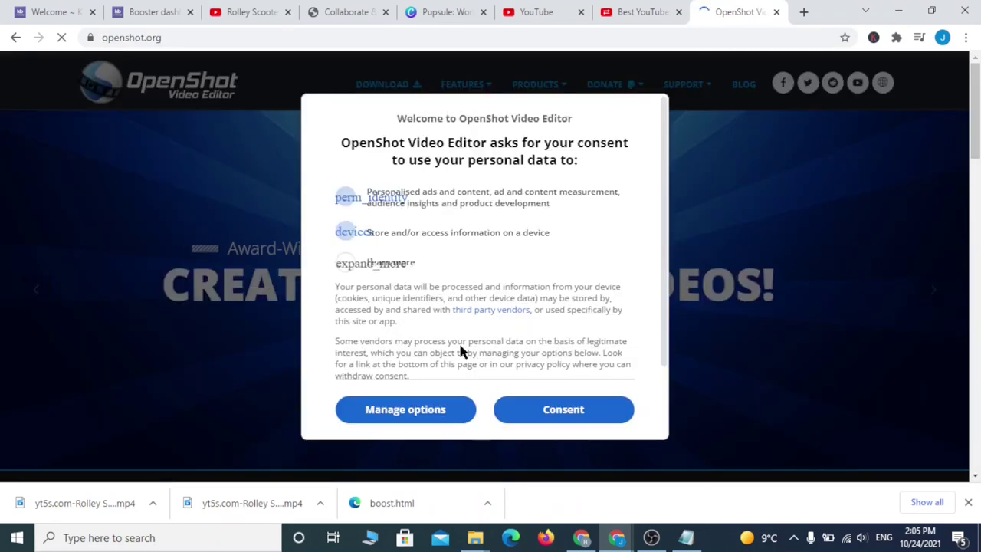
- Accept the OpenShot site's data consent and open the download page for v2.6.1
click(540, 417)
scroll(222, 219, down, 5)
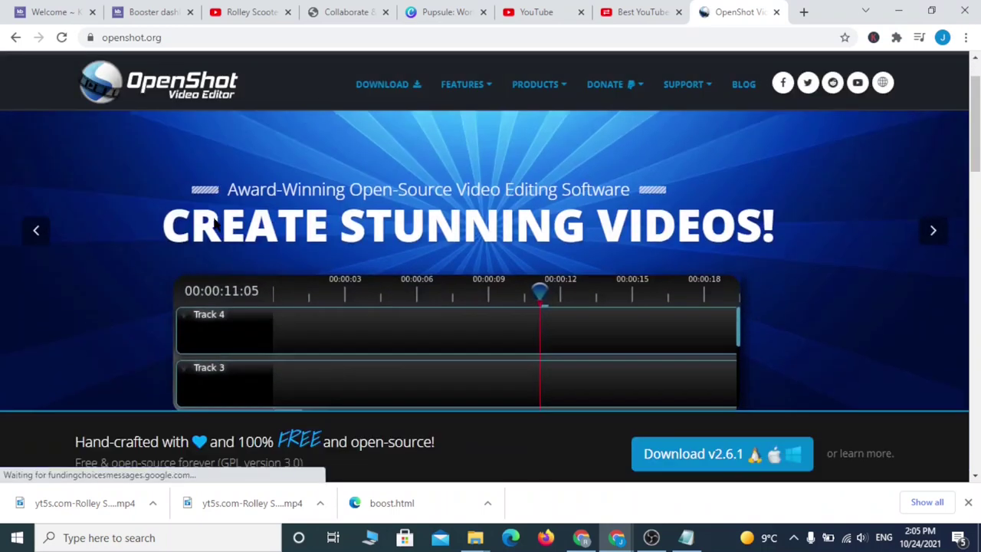
scroll(234, 222, down, 1)
scroll(235, 222, up, 2)
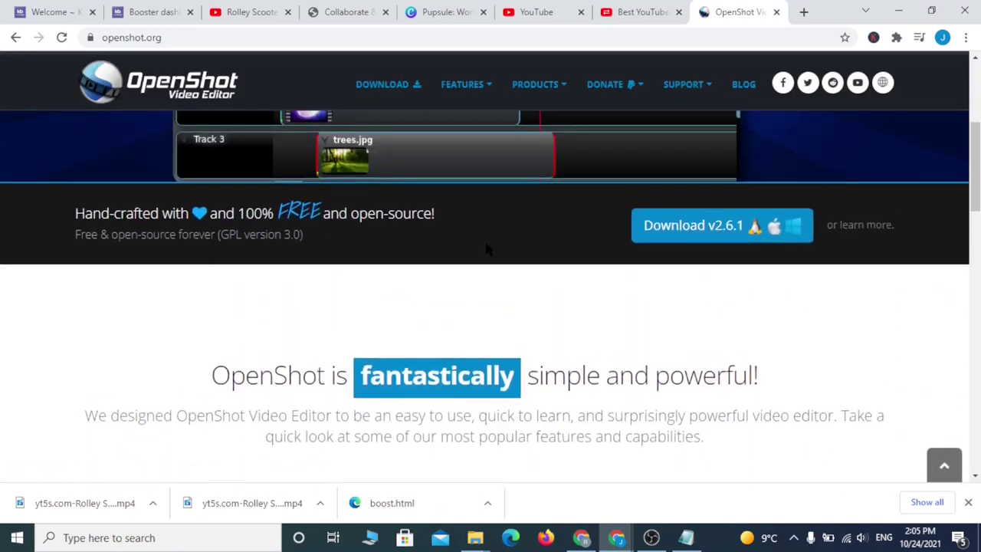
click(704, 236)
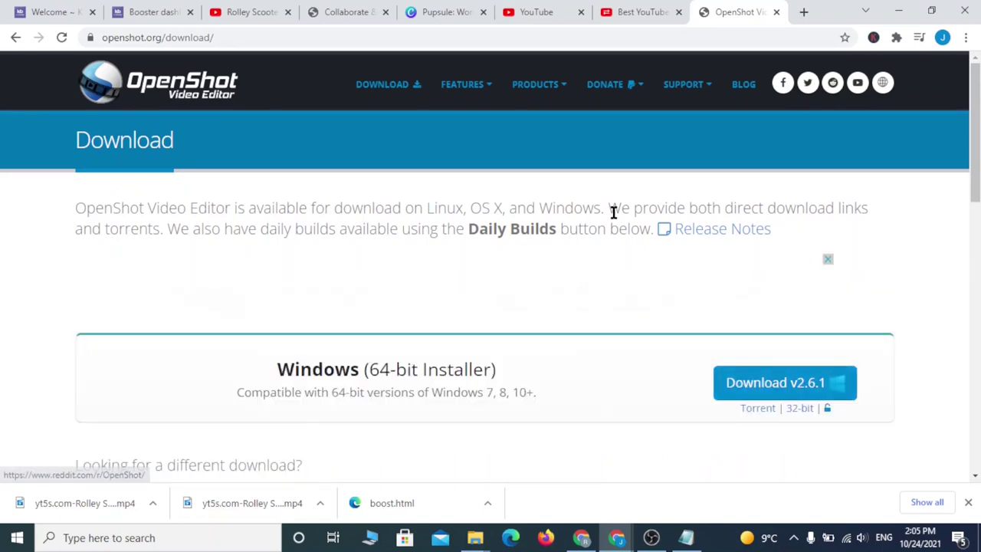
- Search Google for "shotcut" in a new tab and open the Shotcut home page
click(801, 12)
click(623, 41)
text(s)
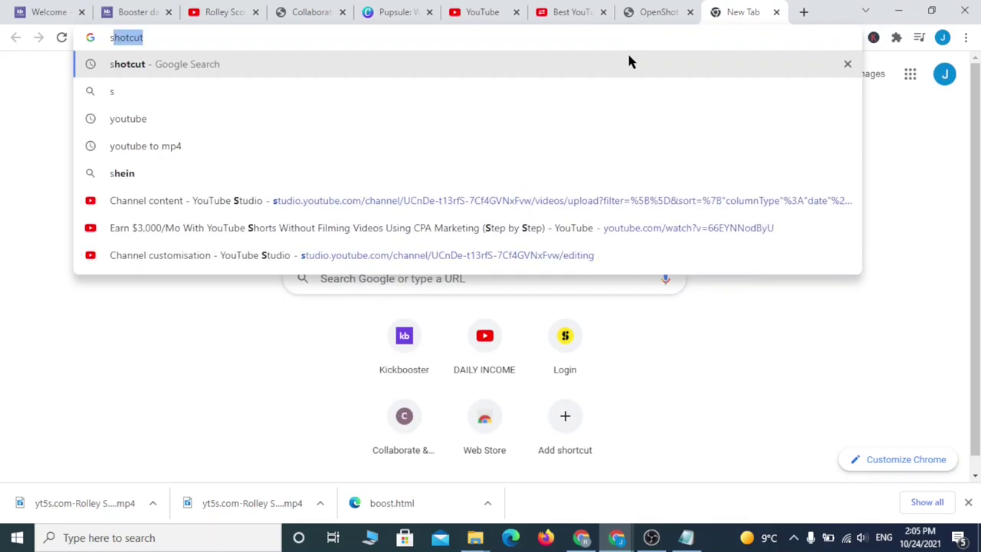
text(hotcut)
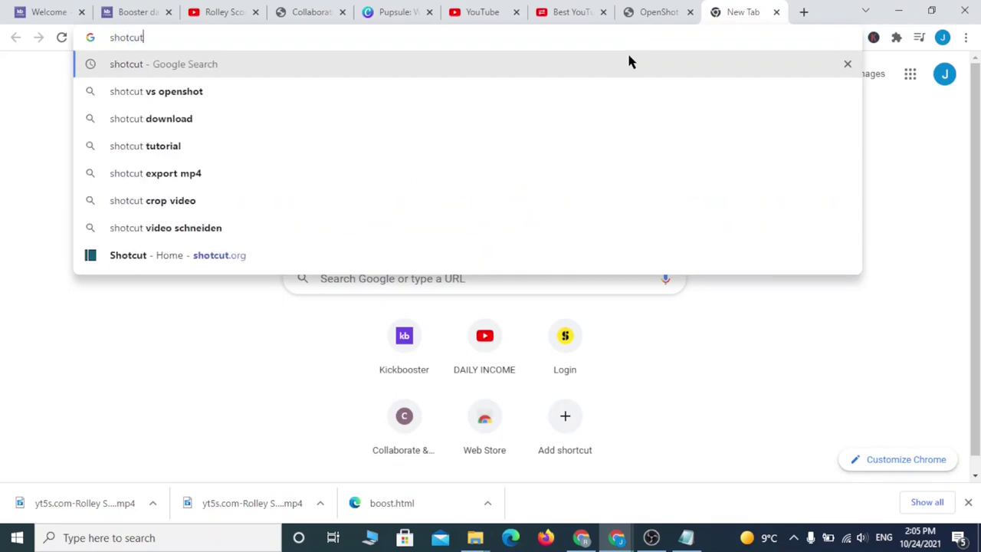
click(128, 69)
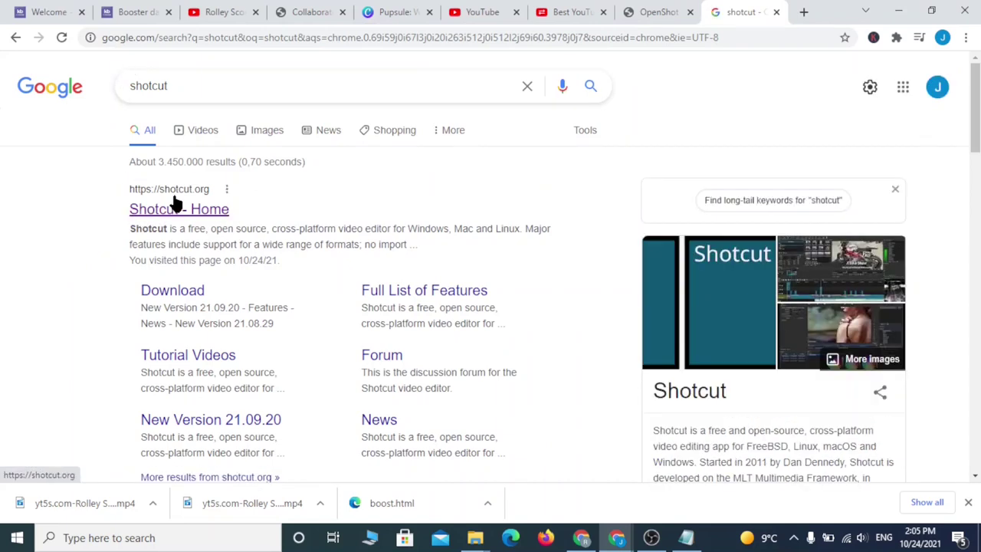
click(177, 207)
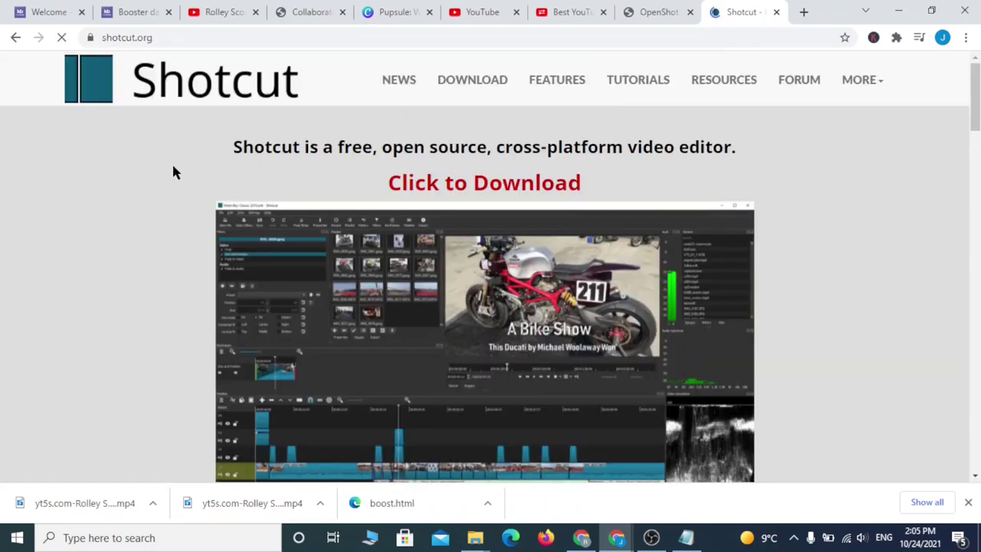
- Open Shotcut's download page and look over the available installers
click(427, 186)
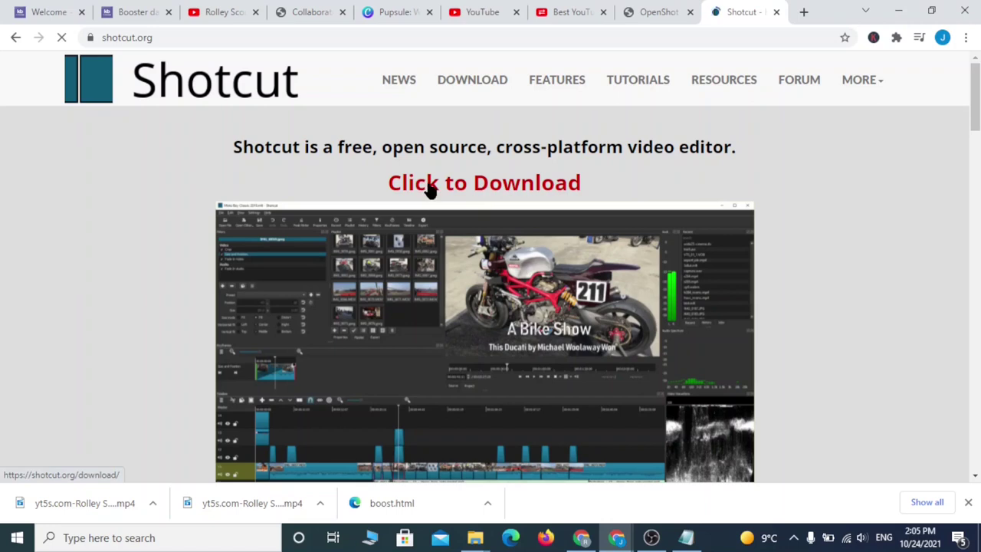
scroll(357, 169, down, 8)
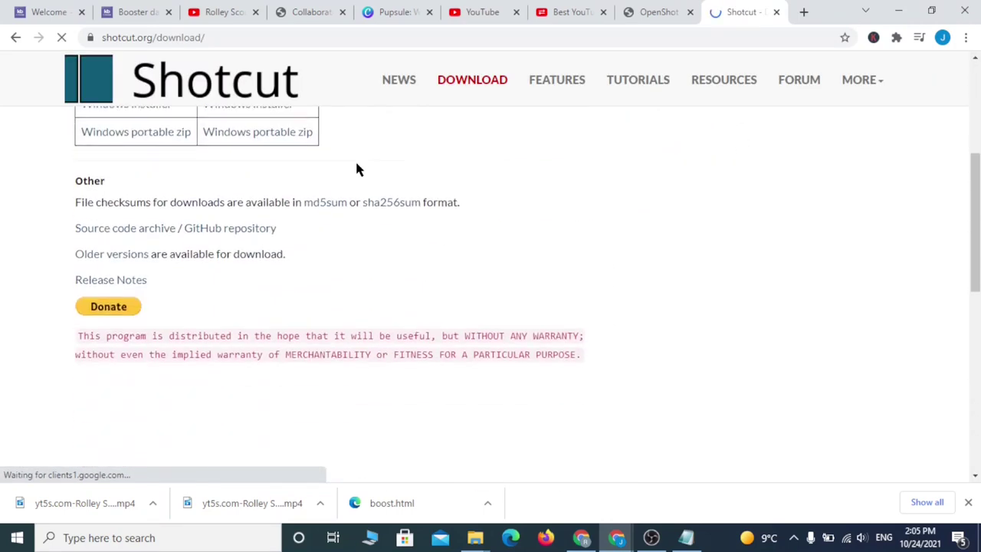
scroll(355, 175, up, 8)
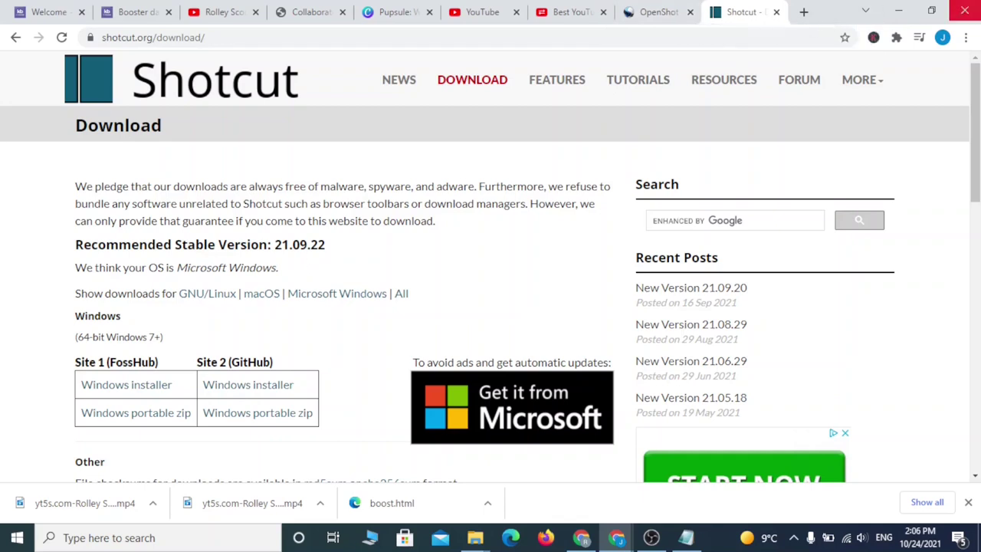
- Minimize the browser, launch Shotcut from the desktop, and start a new project named "blog"
click(901, 9)
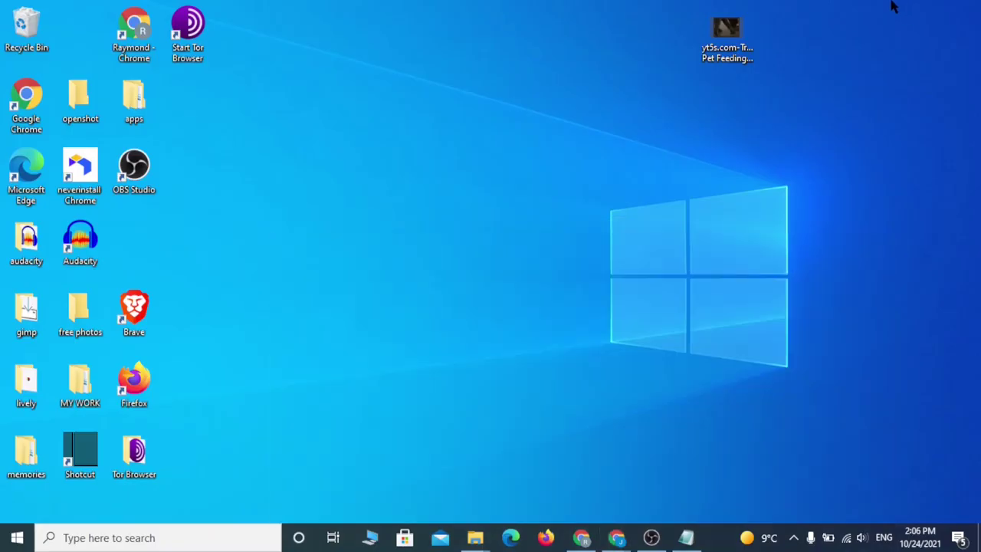
double_click(68, 461)
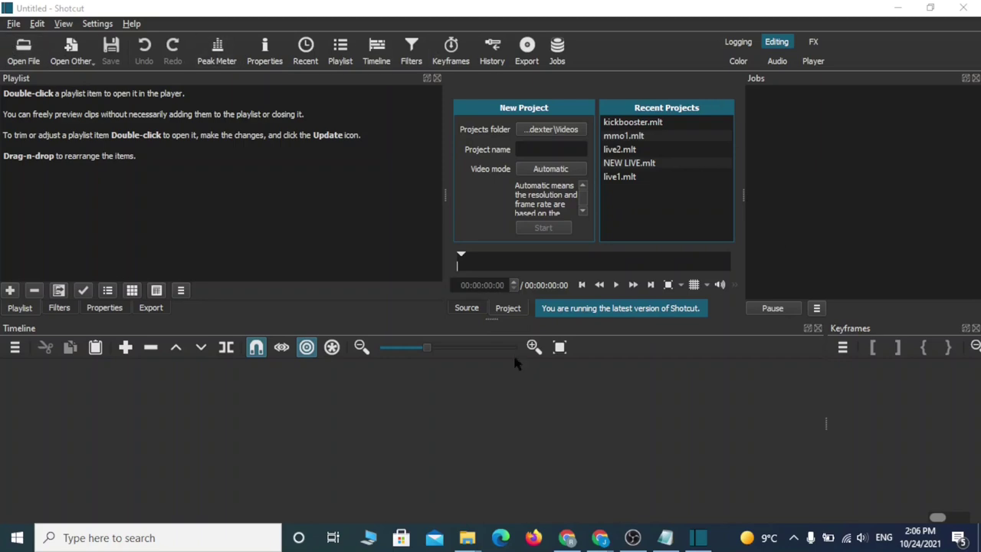
click(536, 148)
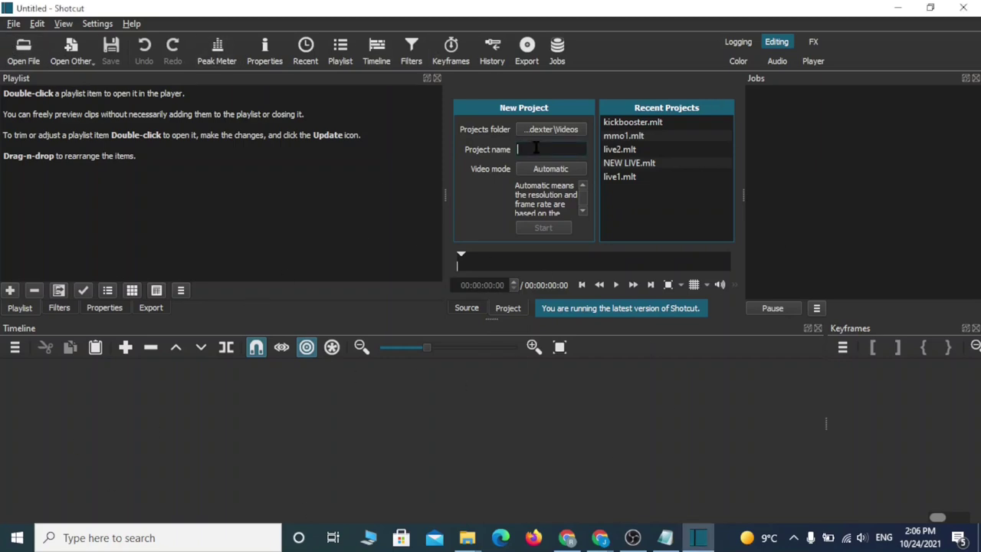
text(k)
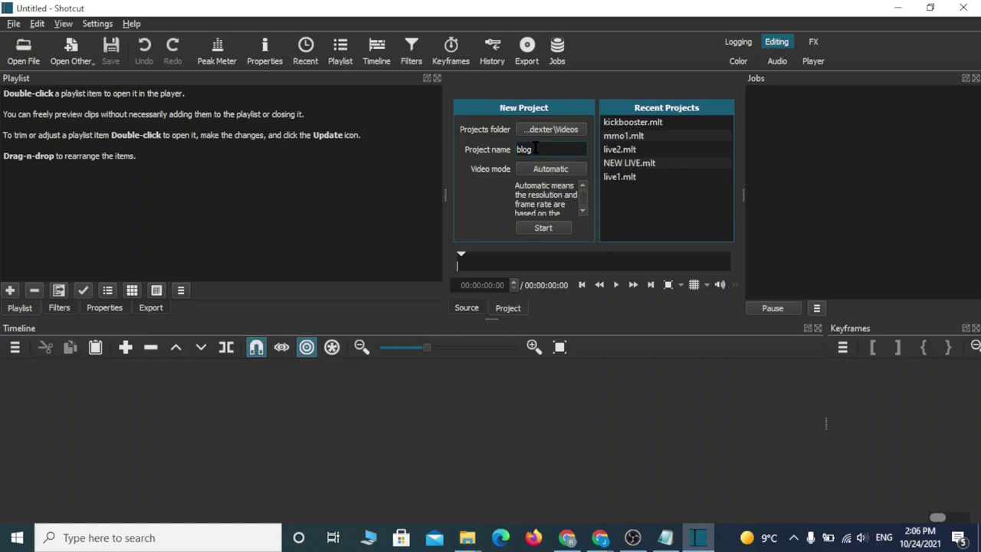
click(543, 228)
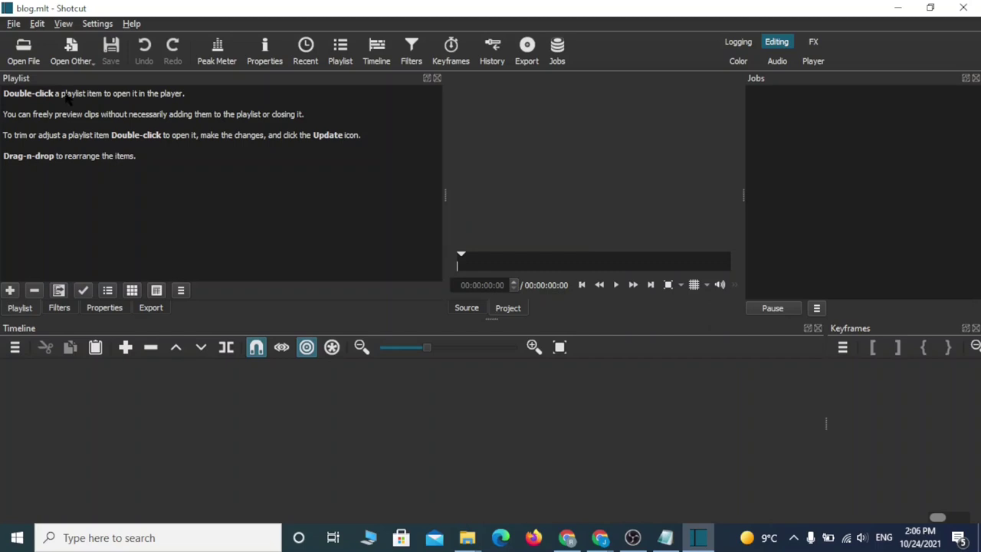
- Open the Rolley Scooterson video from the Videos folder and place it at the start of the timeline on a new track V1
click(24, 61)
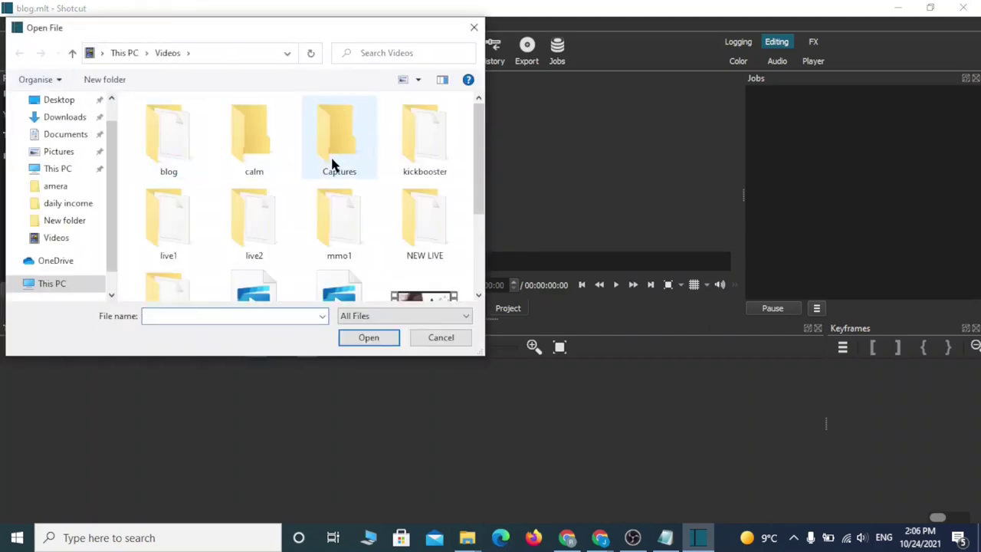
scroll(331, 165, down, 3)
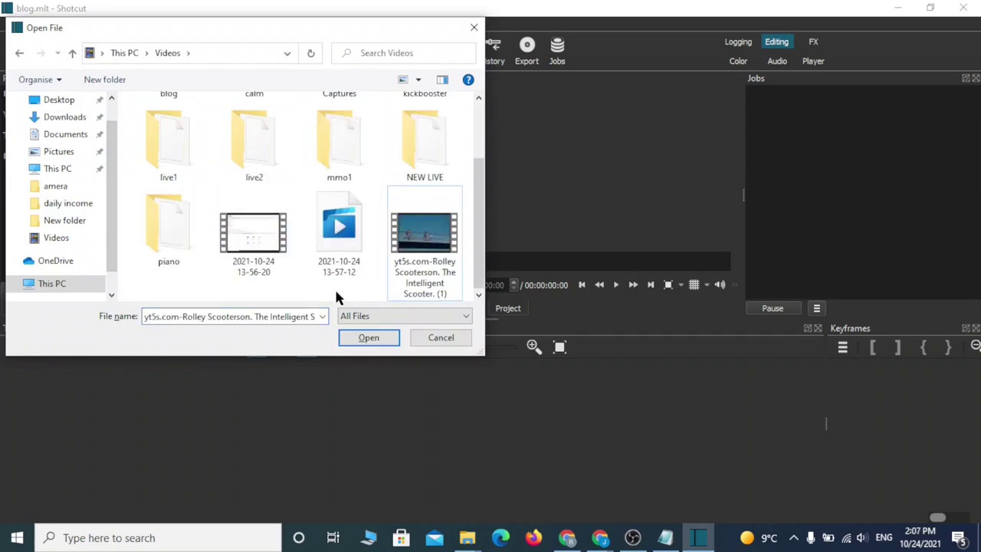
double_click(423, 244)
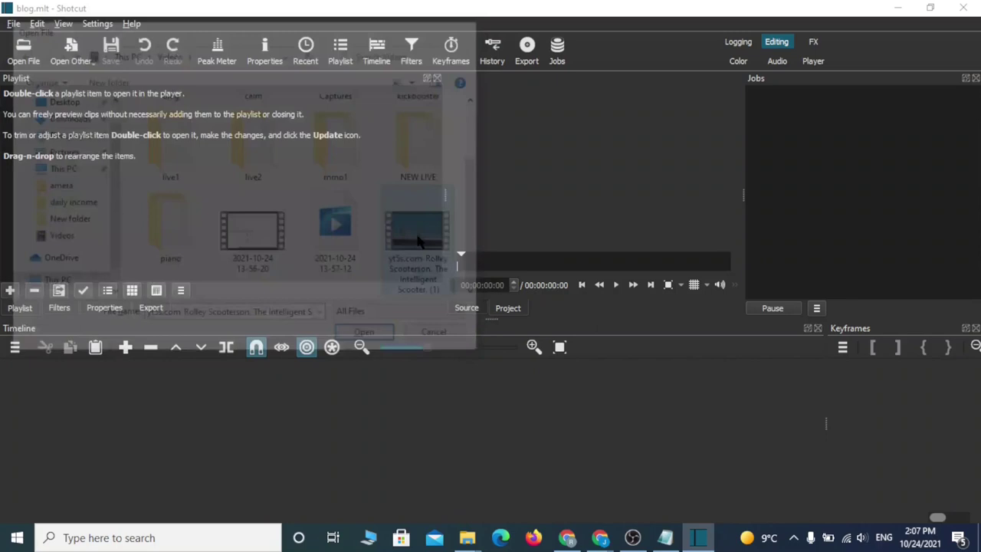
drag(594, 161, 108, 389)
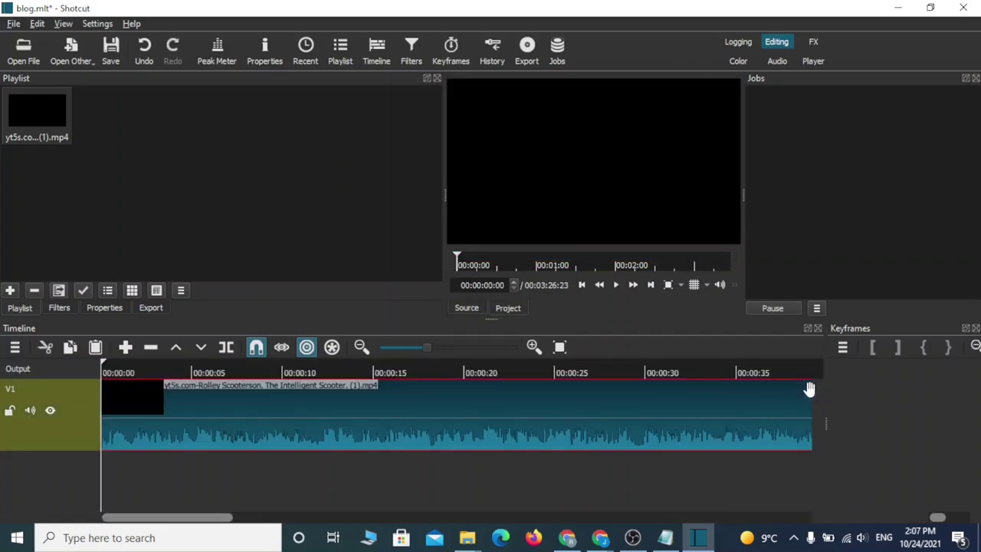
- Mute the audio of track V1 and turn it back on
scroll(640, 433, right, 5)
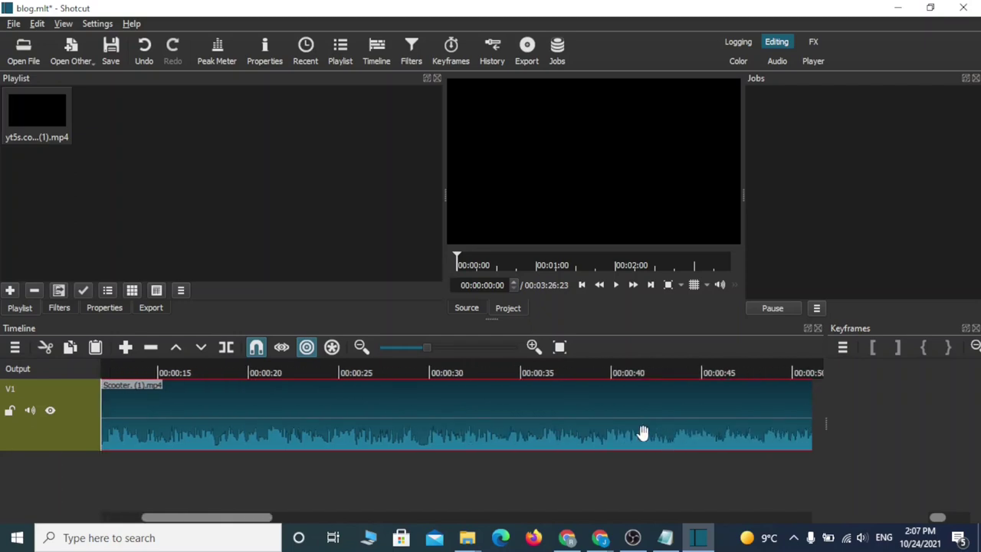
scroll(650, 429, right, 12)
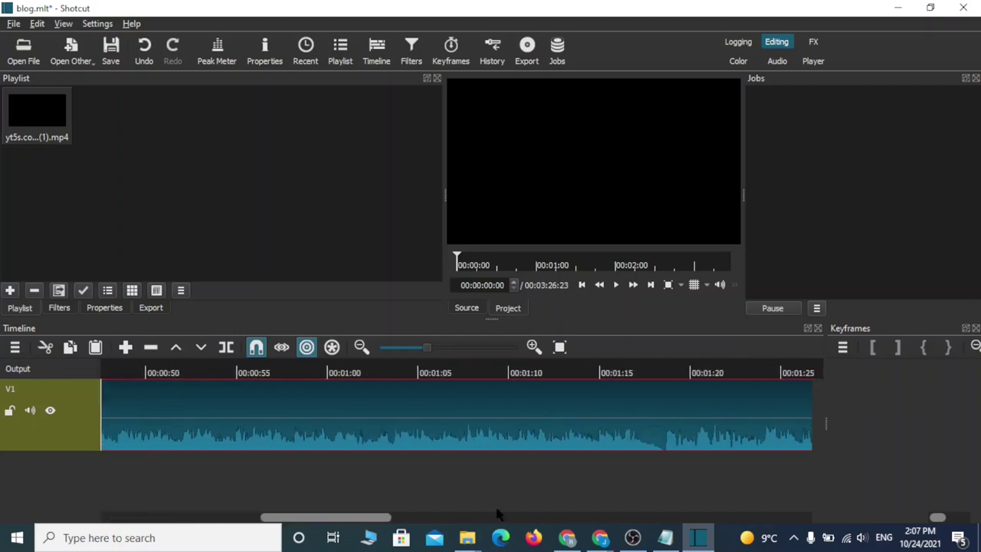
drag(337, 524, 102, 512)
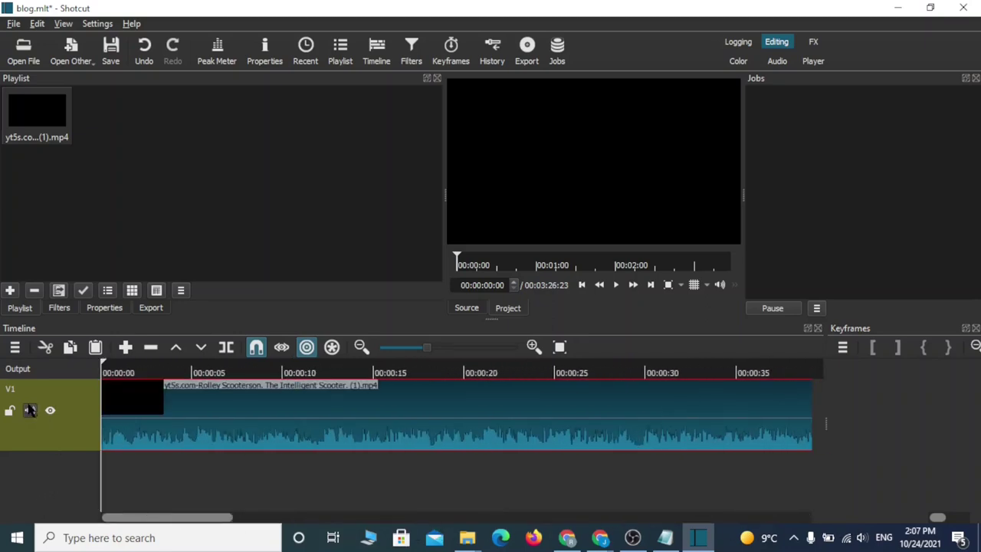
click(30, 411)
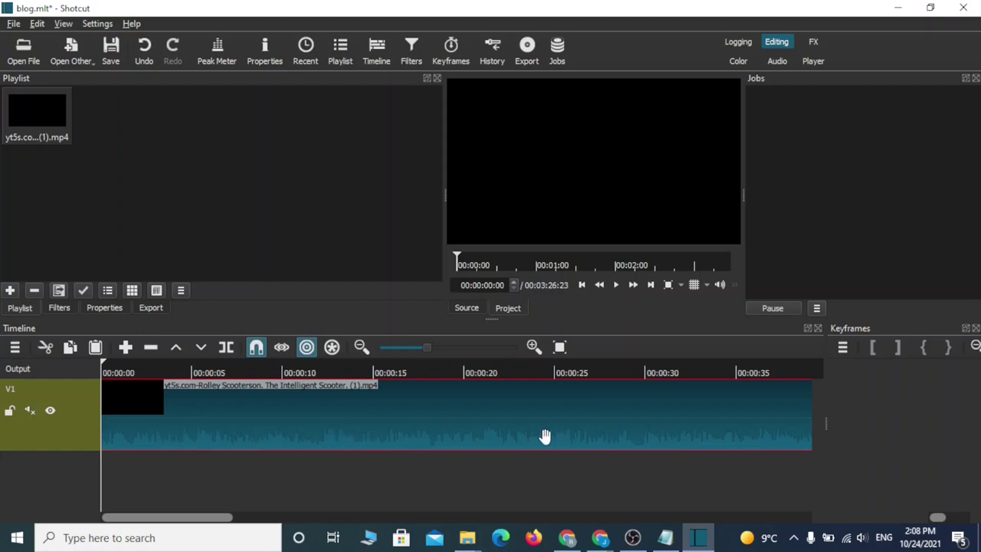
click(30, 411)
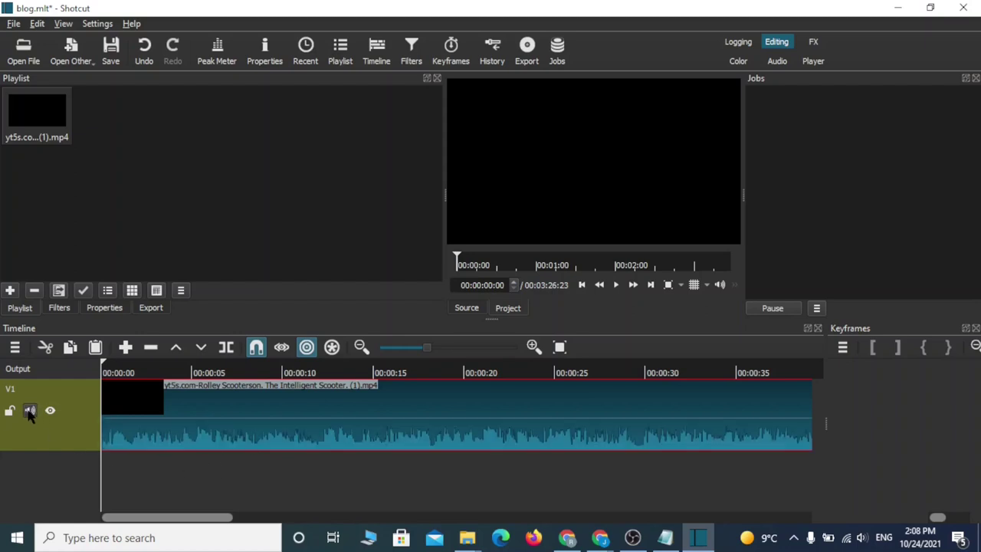
click(23, 49)
scroll(158, 214, down, 1)
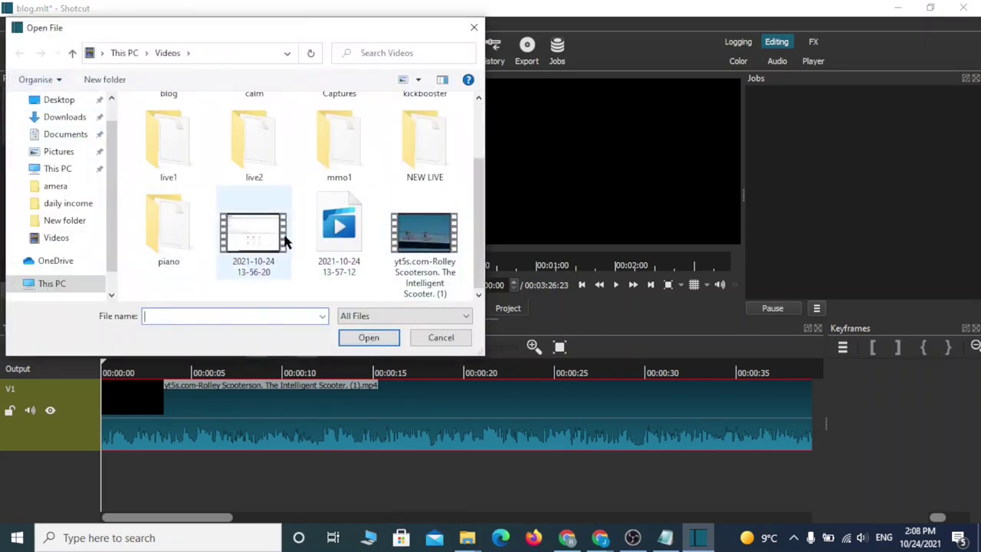
click(439, 338)
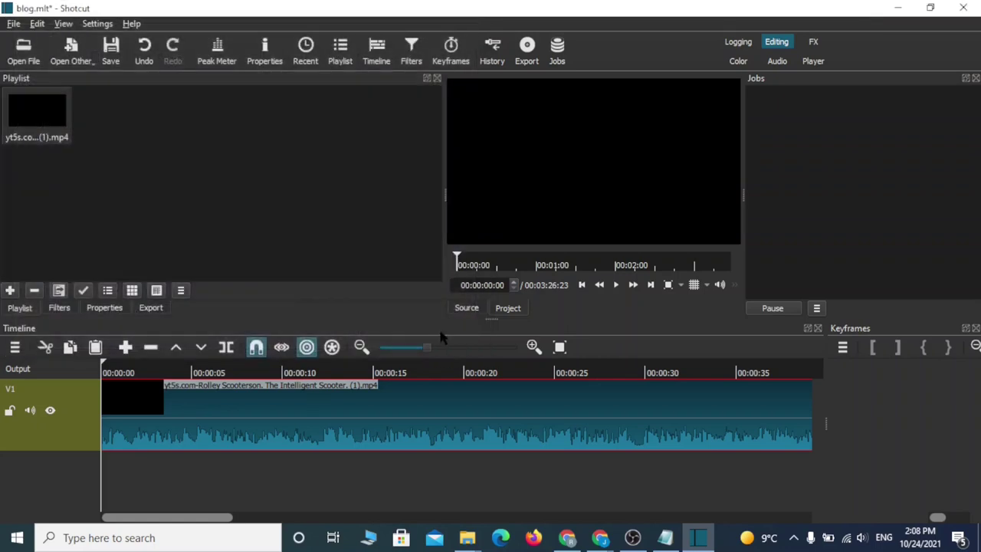
scroll(347, 422, down, 10)
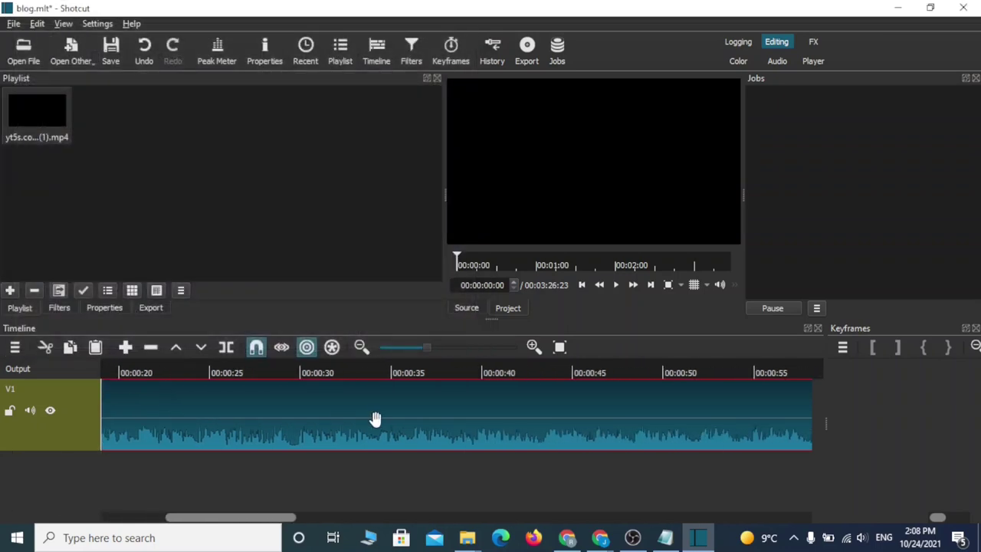
drag(283, 522, 638, 521)
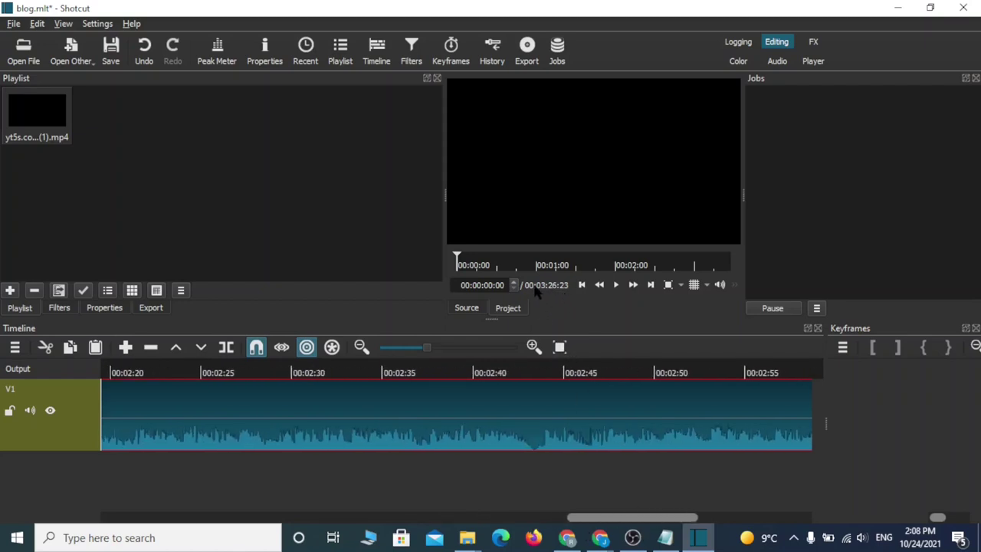
- Minimize Shotcut, switch to the Chrome window and search Google for "canva .com" in the new tab
click(897, 9)
mouse_move(601, 537)
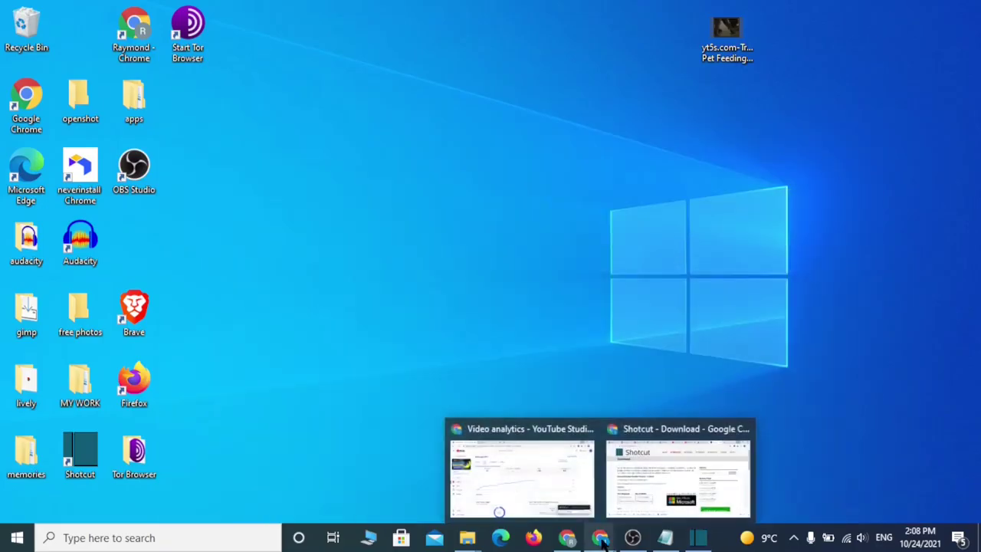
click(641, 492)
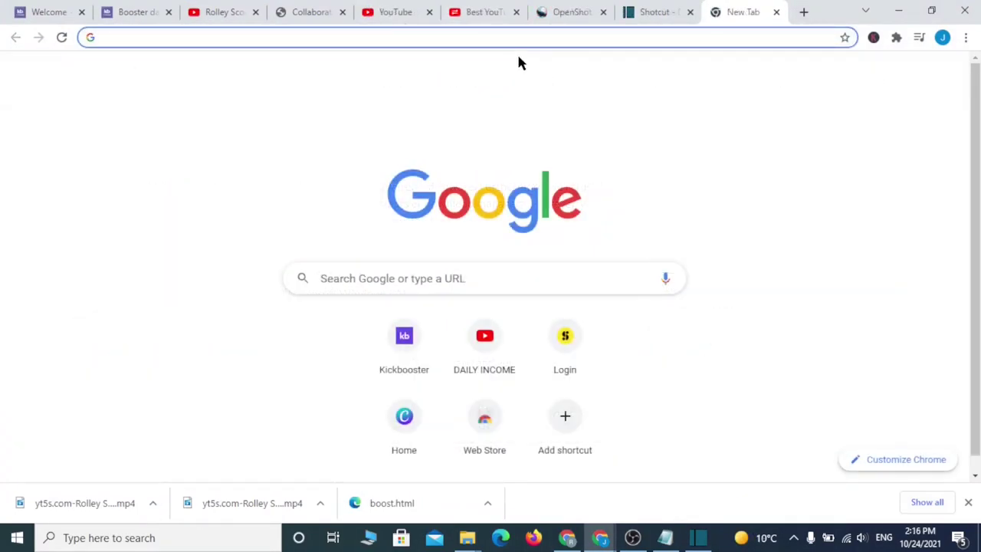
click(502, 39)
text(can)
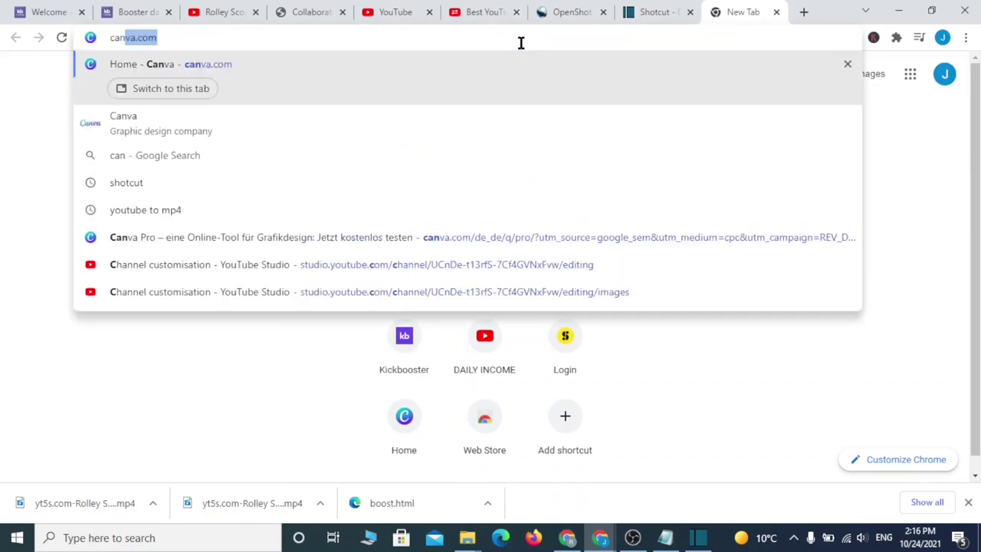
text(va .com)
key(Return)
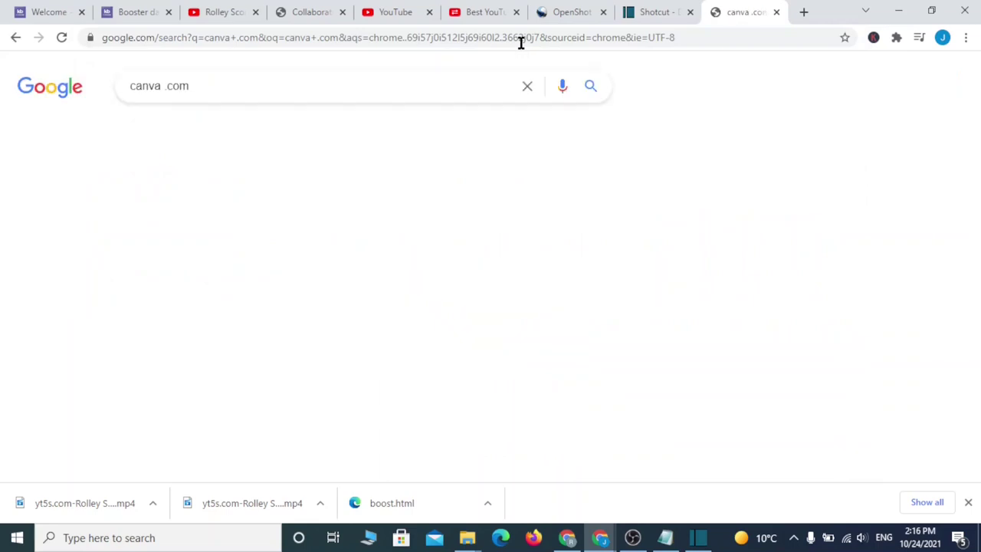
- Open the Canva home page from its non-sponsored search result
click(305, 211)
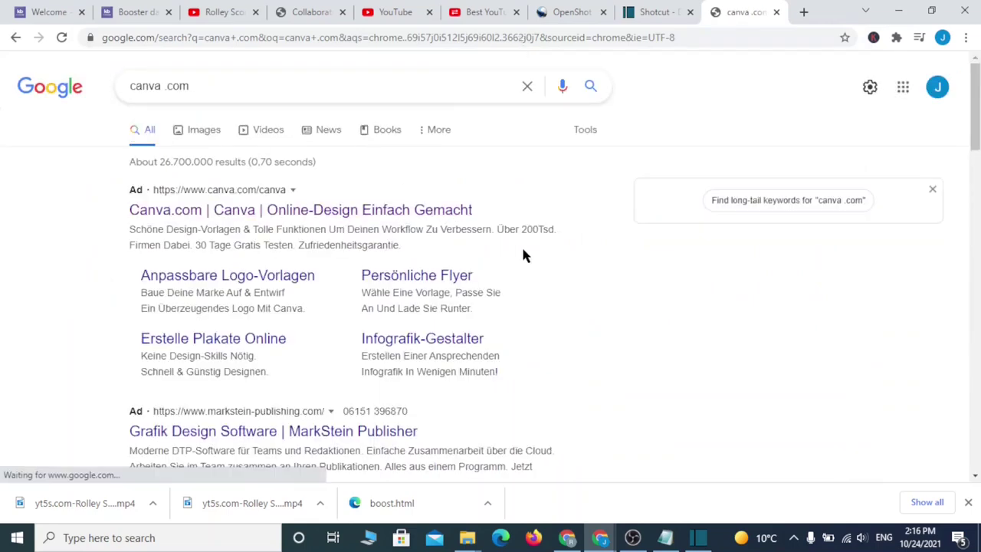
scroll(385, 280, down, 2)
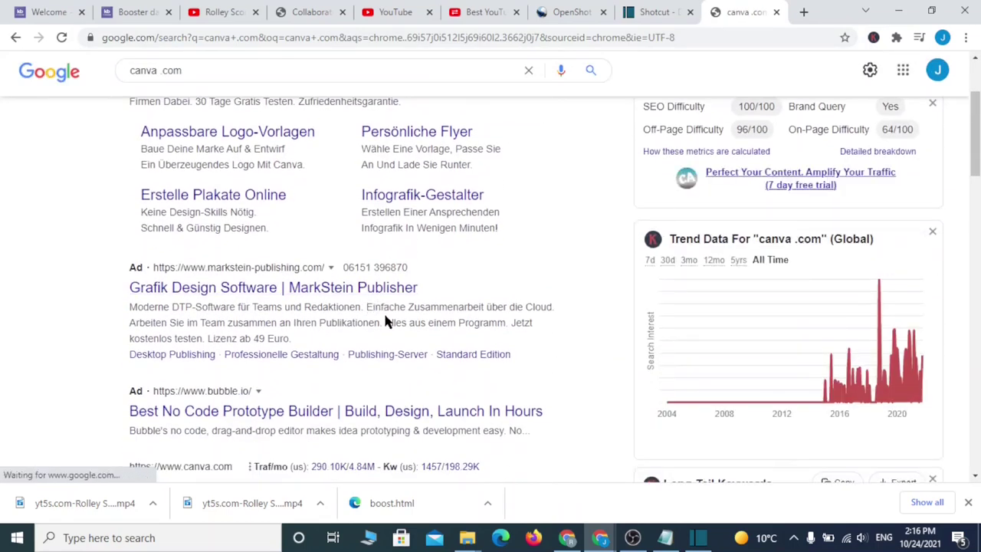
scroll(386, 325, down, 2)
scroll(368, 326, down, 1)
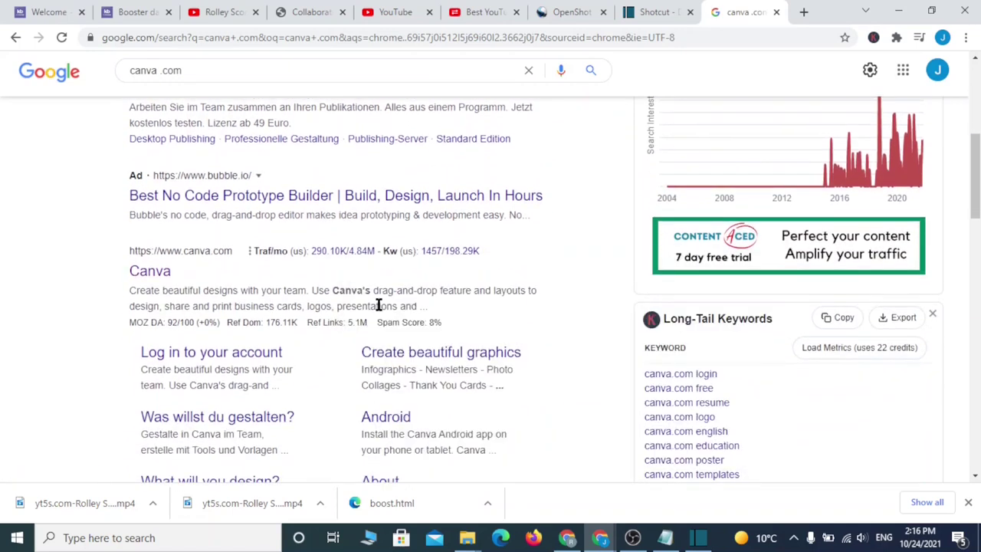
click(147, 272)
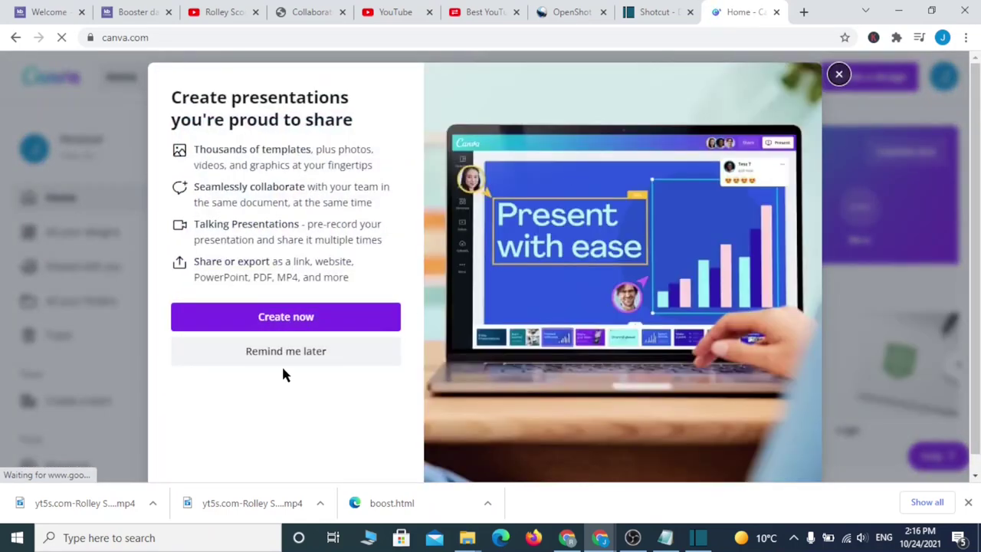
- Postpone the presentations promotion and create a blank design of the Video type
click(306, 354)
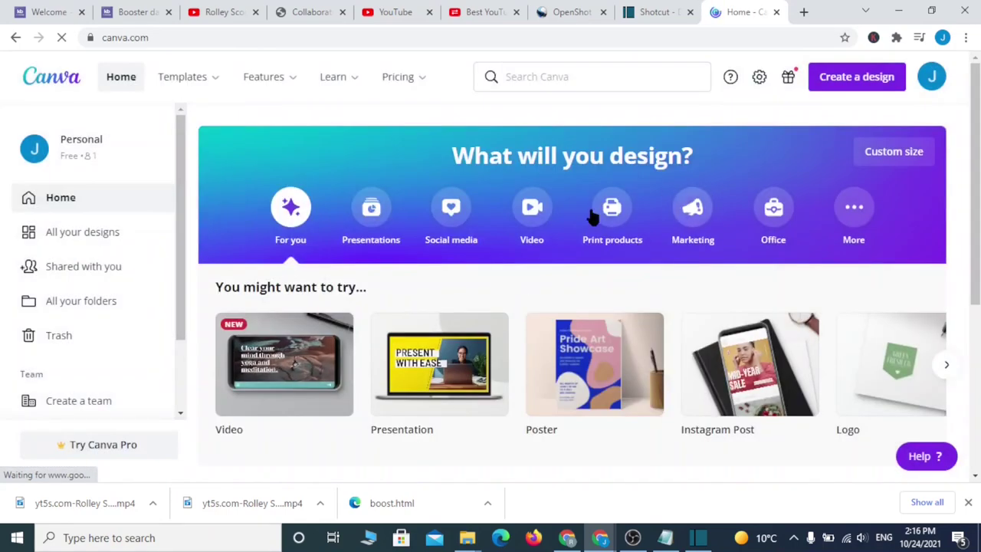
click(494, 211)
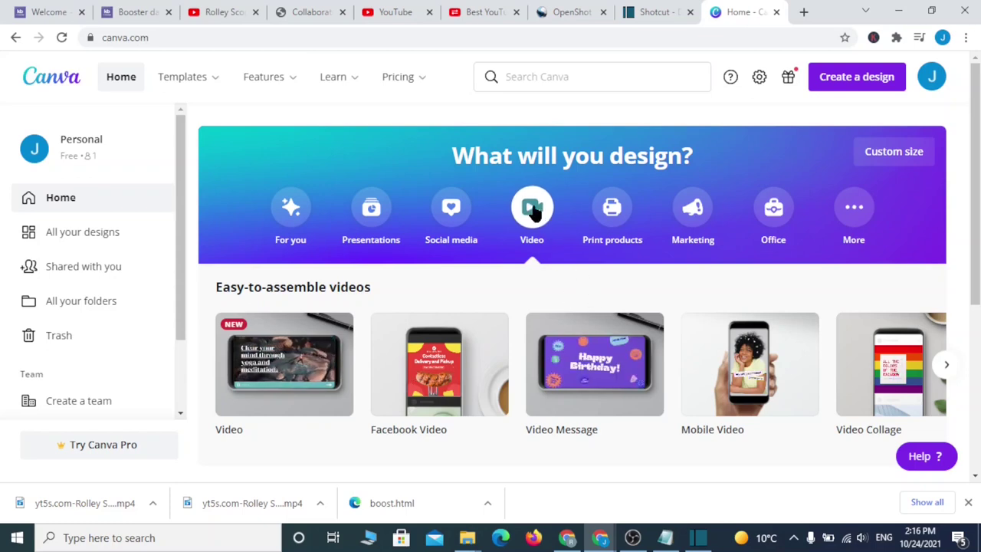
click(295, 366)
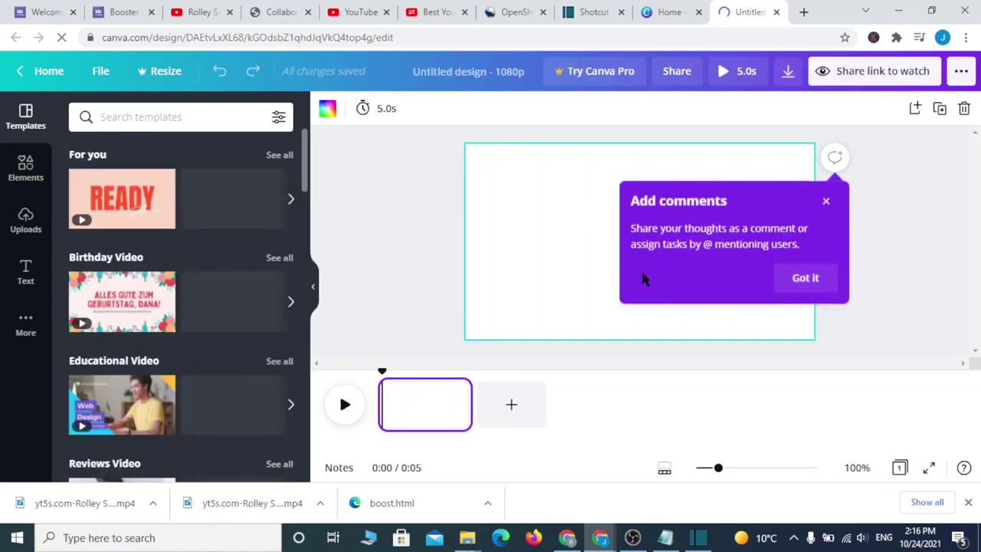
- Search the templates for "technology" and apply the "Omega 180 VR Headset" page of the Red and Black Technology video template
click(177, 115)
text(techno)
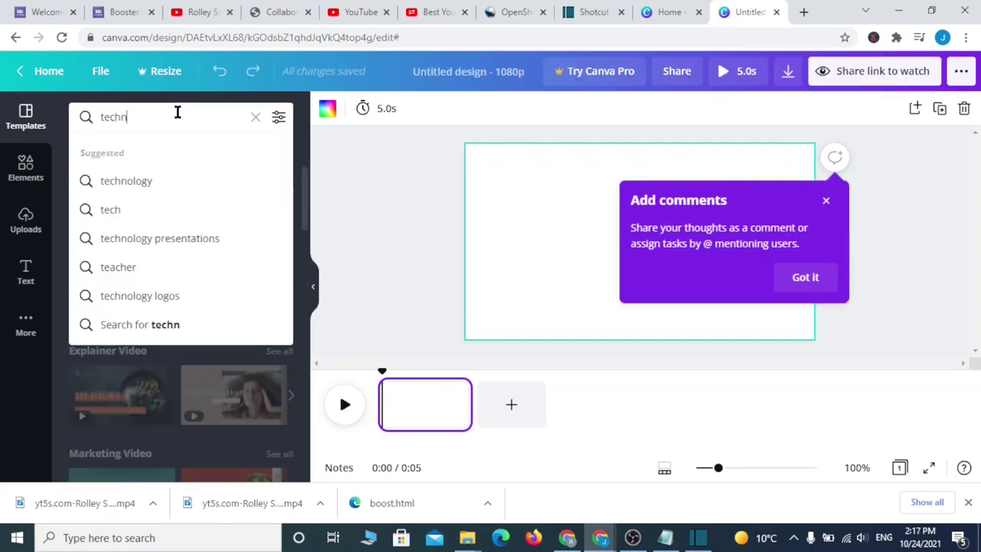
click(172, 181)
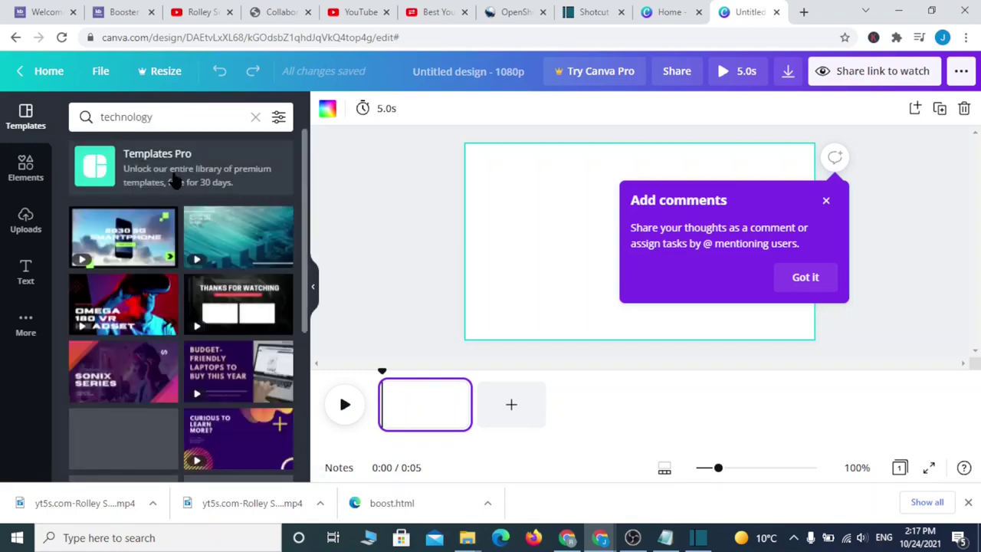
scroll(122, 230, down, 3)
scroll(153, 306, down, 5)
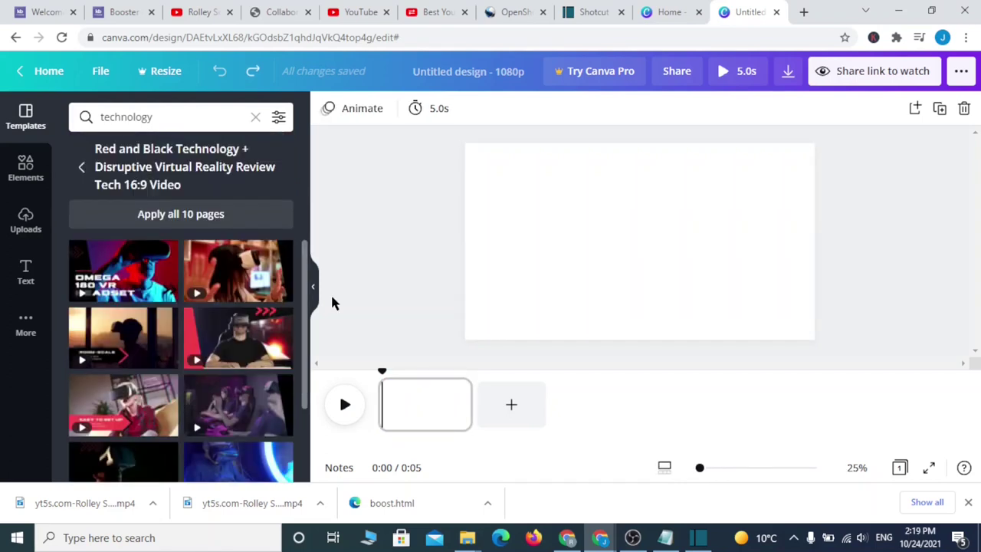
click(123, 270)
- Replace the "Omega 180 VR Headset" title with "THE NEW GENERATION OF BYCICLE TECHNOLOGY"
double_click(551, 268)
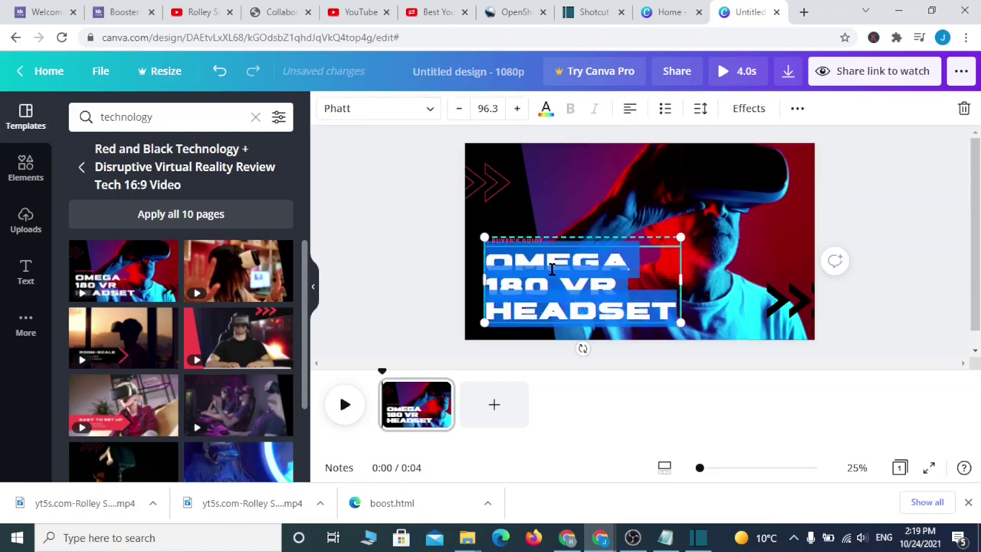
key(BackSpace)
text(TH)
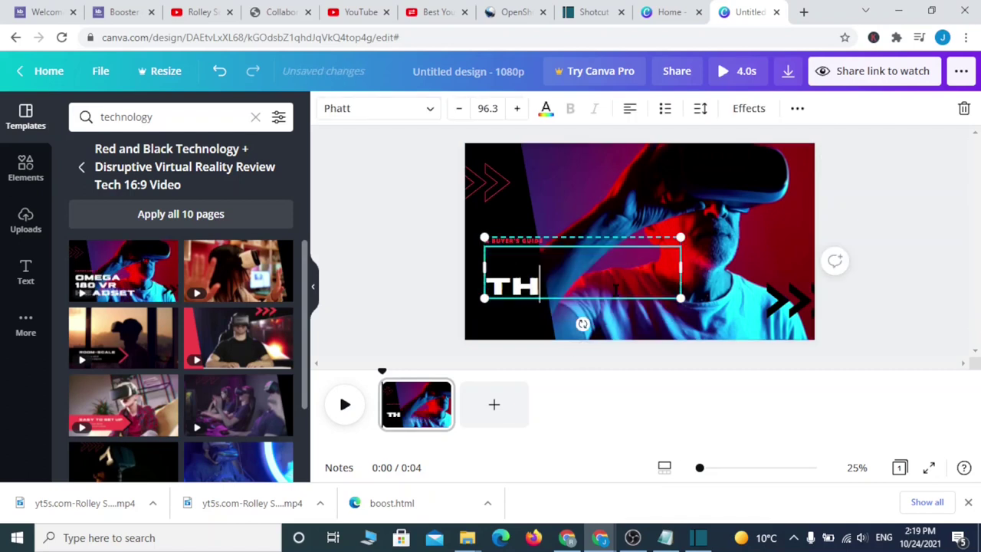
text(E NEW)
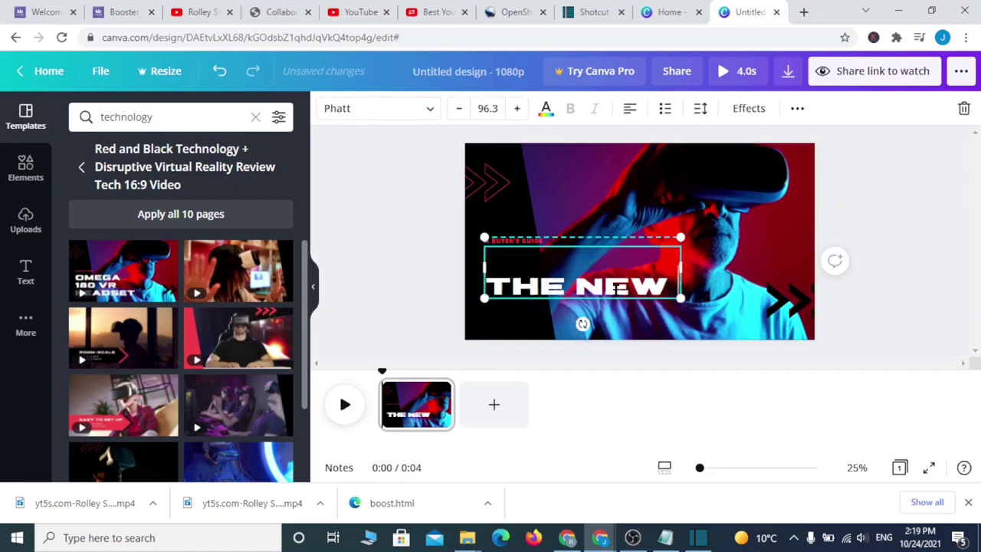
key(Return)
text(GENER)
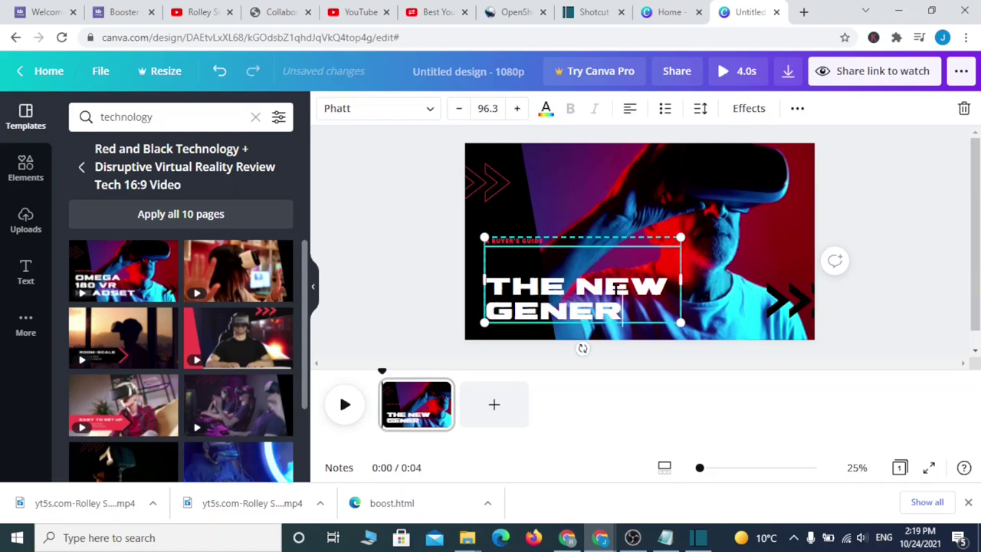
text(ATION)
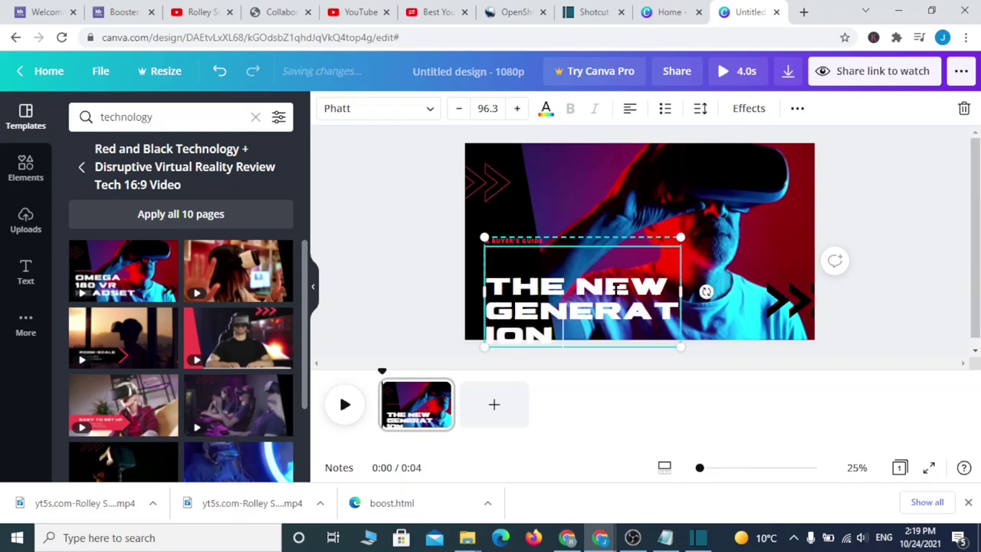
text( OF BYCICLE T)
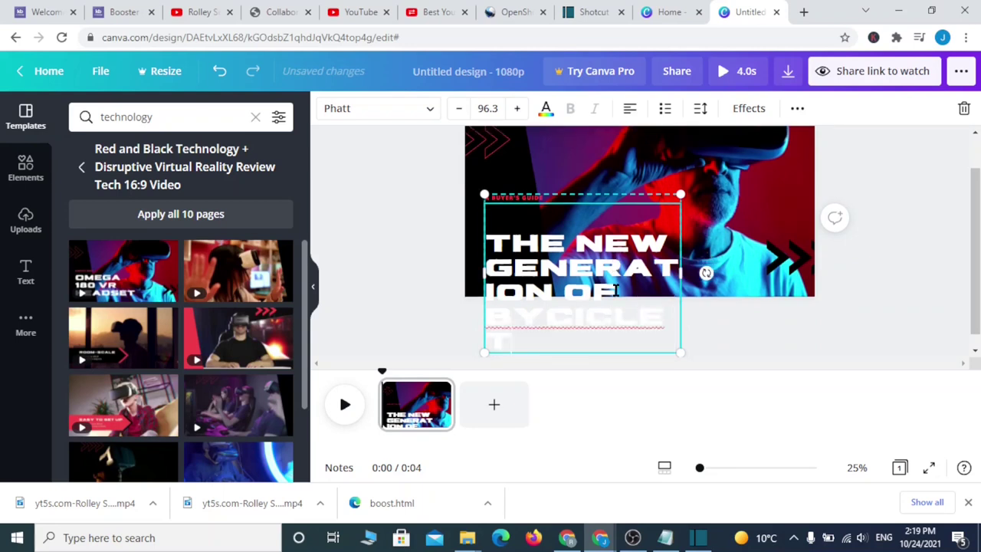
text(ECHNOLOGY)
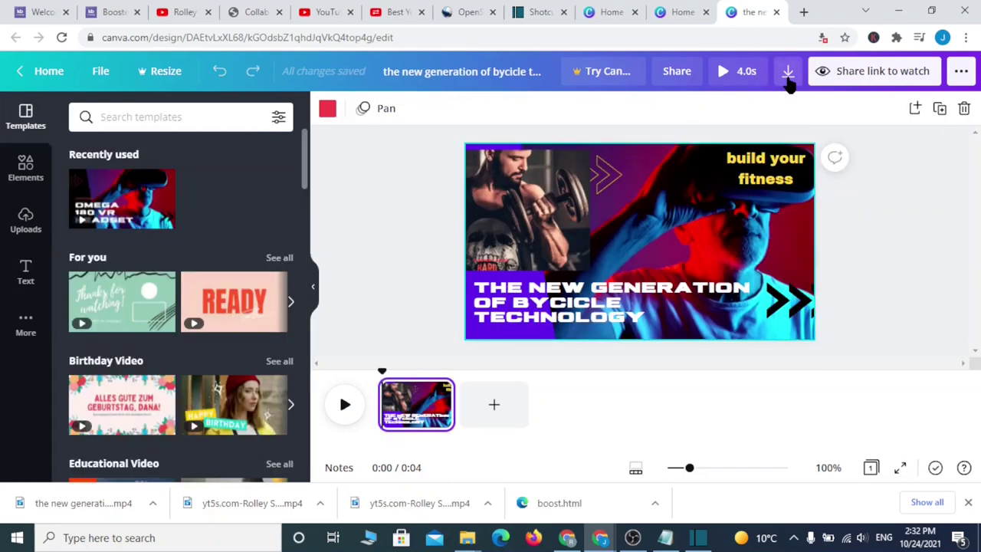
- Download the bicycle technology intro as a free watermarked draft in MP4 Video format
click(788, 73)
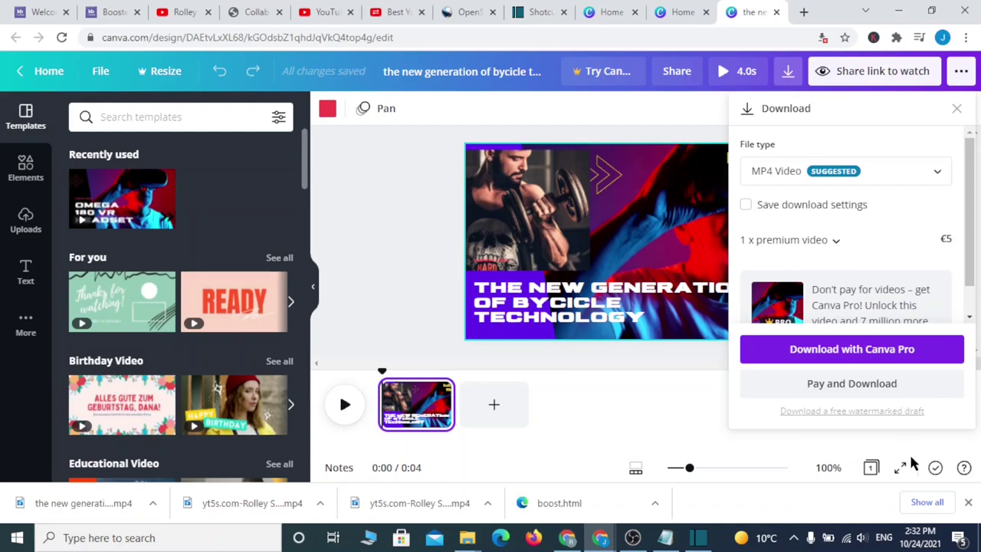
click(840, 414)
click(858, 414)
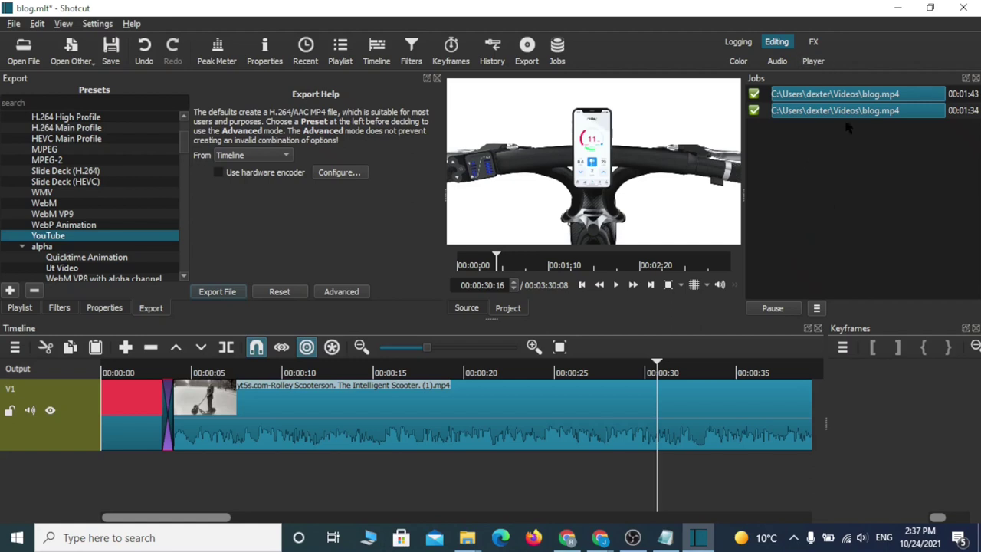
- Minimize Shotcut, switch to the Chrome window with the Canva design, and open youtube.com in a new browser tab
click(897, 11)
mouse_move(600, 537)
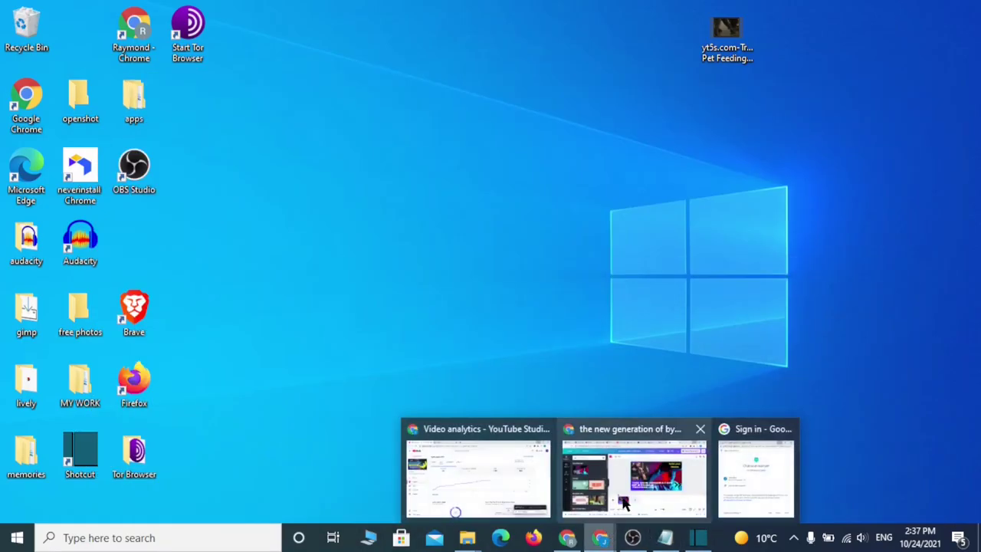
click(651, 493)
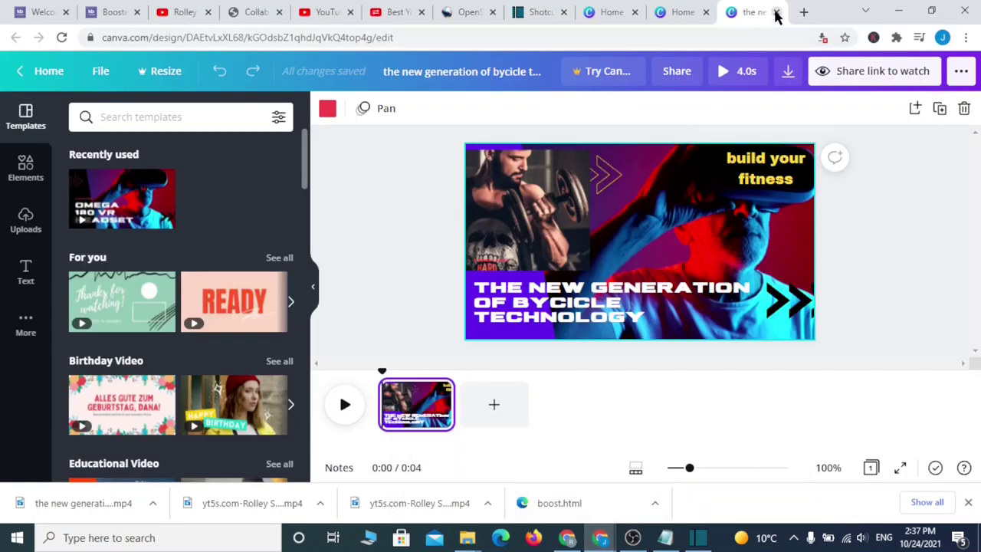
click(802, 12)
click(672, 44)
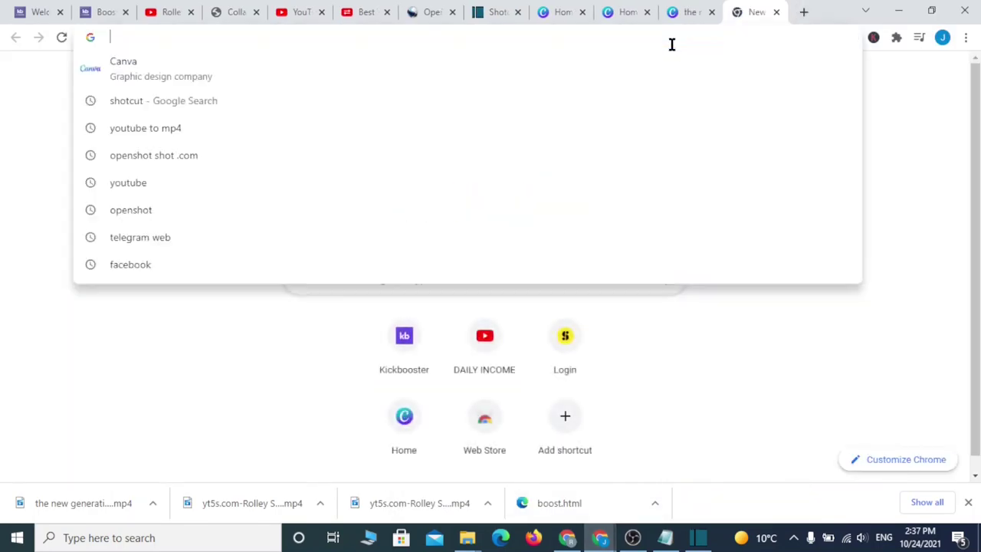
text(youtube)
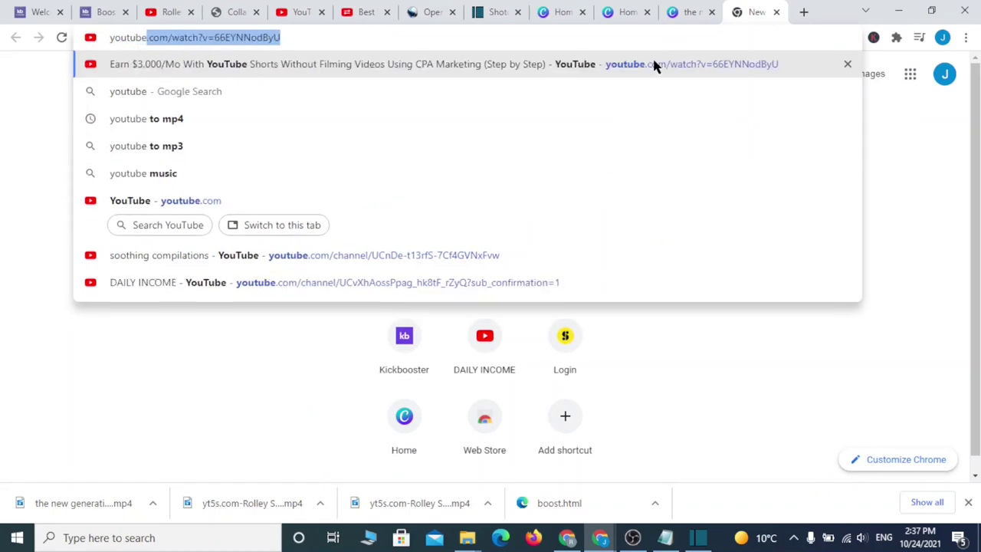
key(BackSpace)
text(.com)
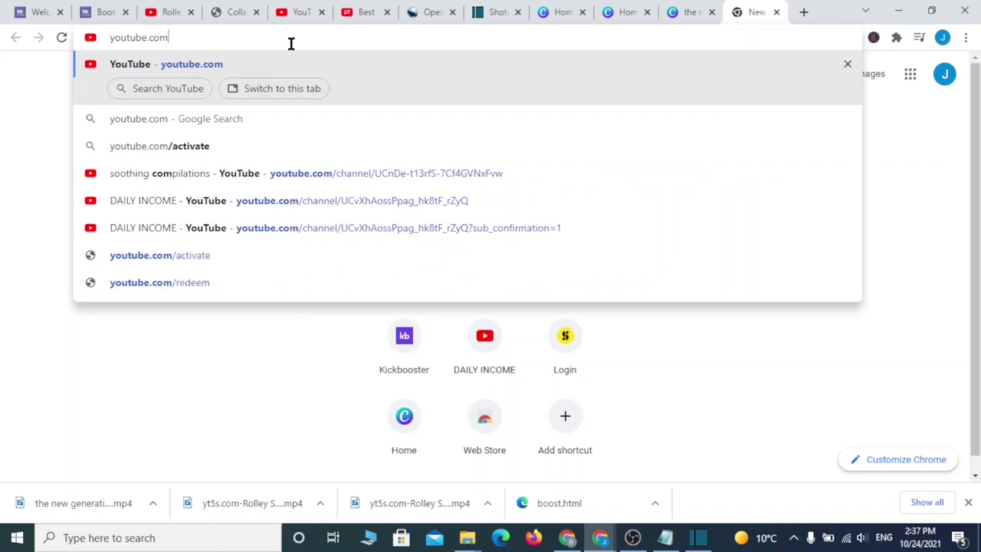
key(Return)
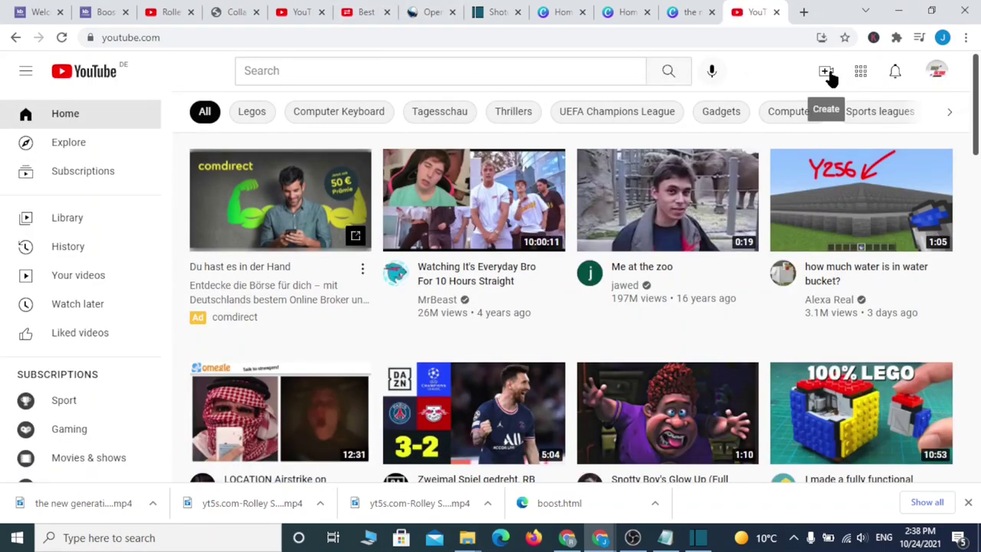
click(828, 72)
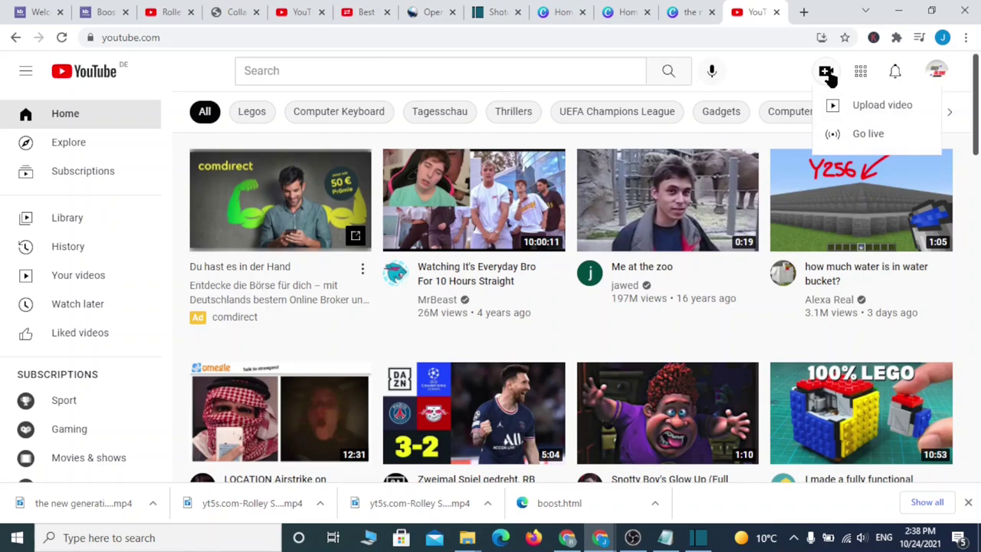
click(844, 114)
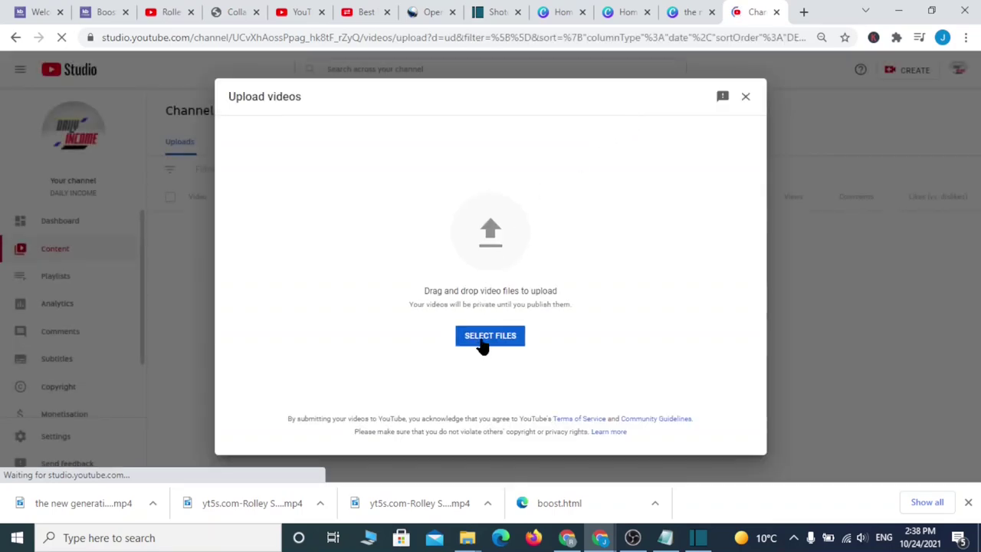
click(490, 336)
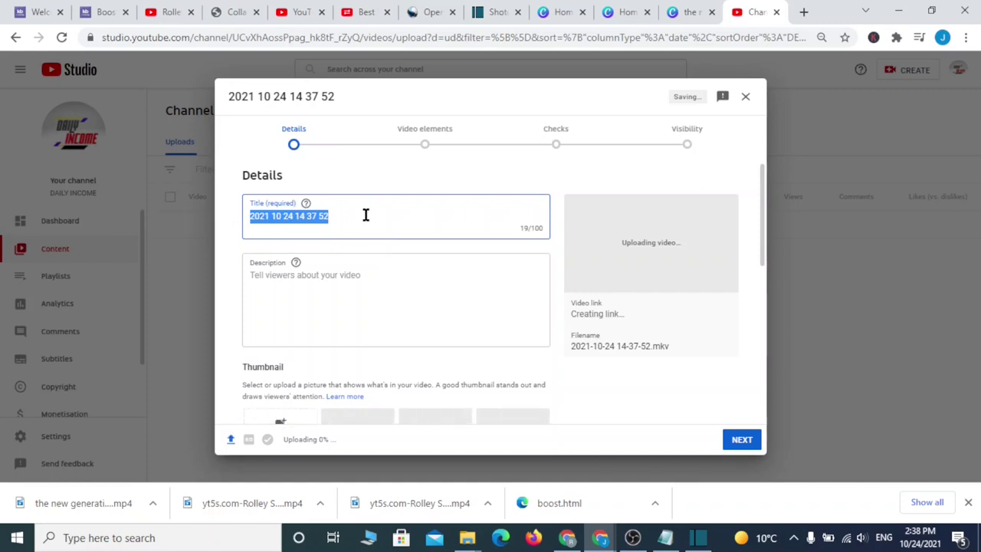
- Replace the uploaded video's title with "the next generation of bicycles"
key(BackSpace)
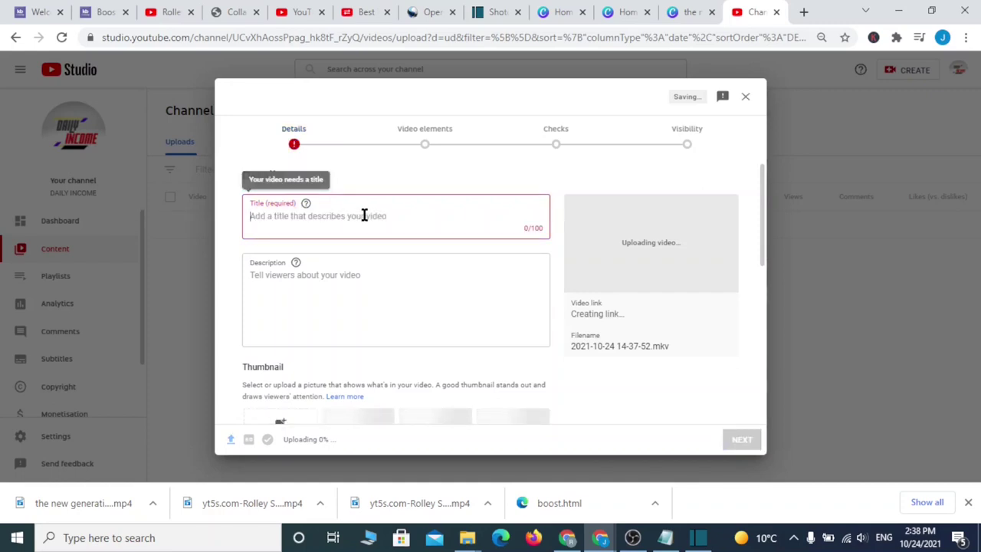
text(the )
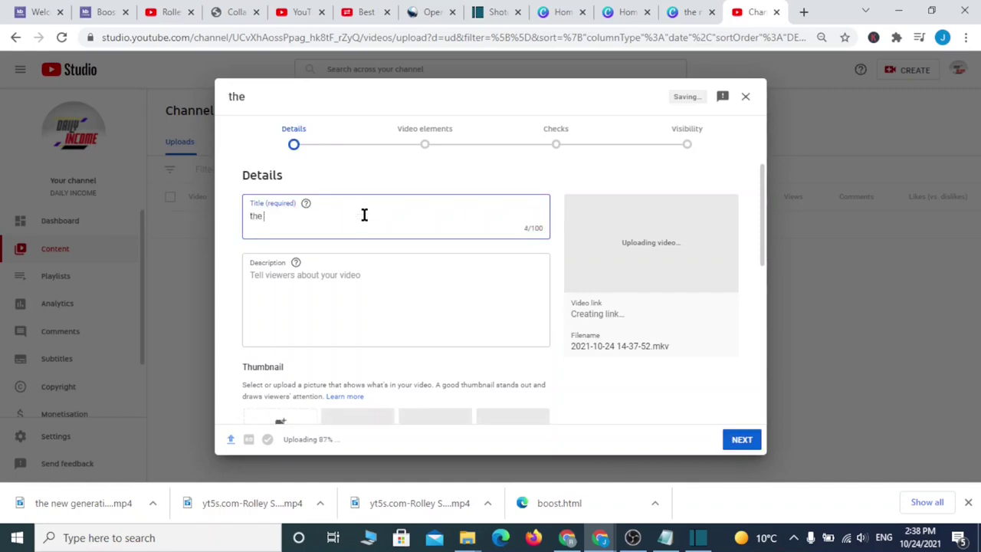
text(next generatio)
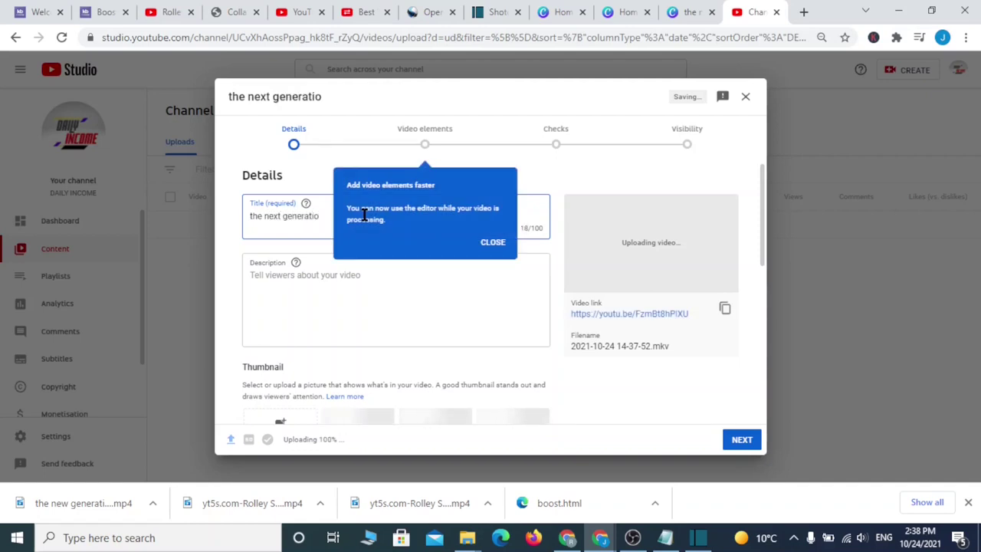
click(491, 244)
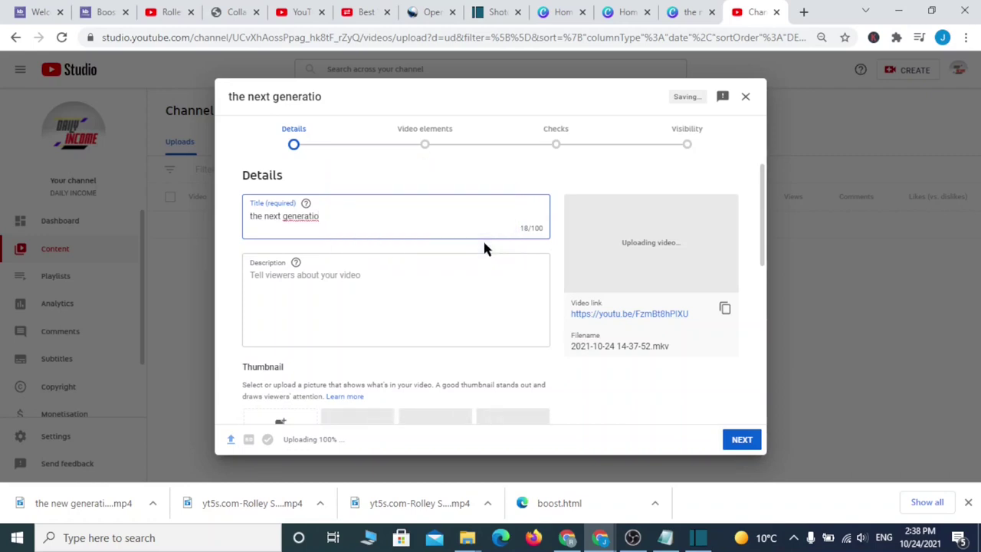
text(of bbi)
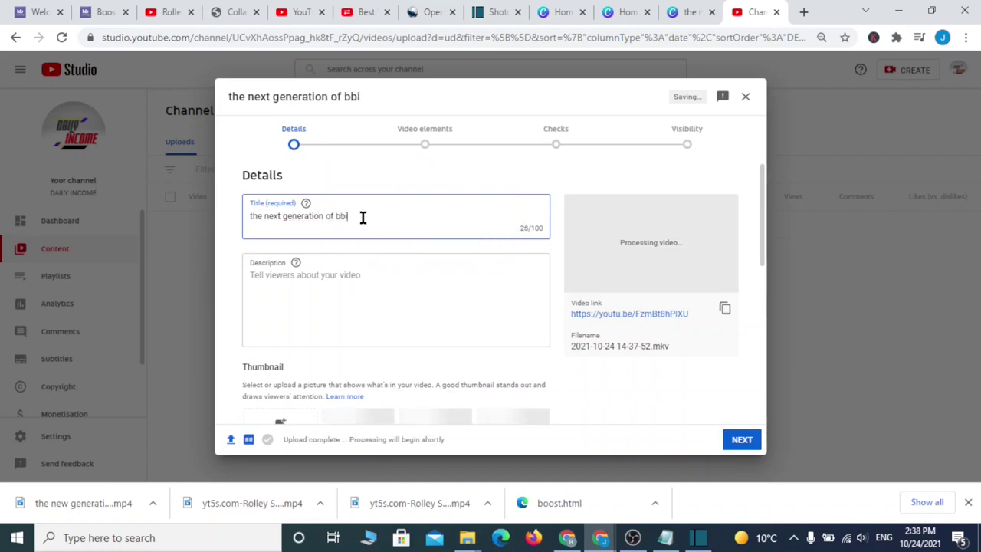
text(cycles)
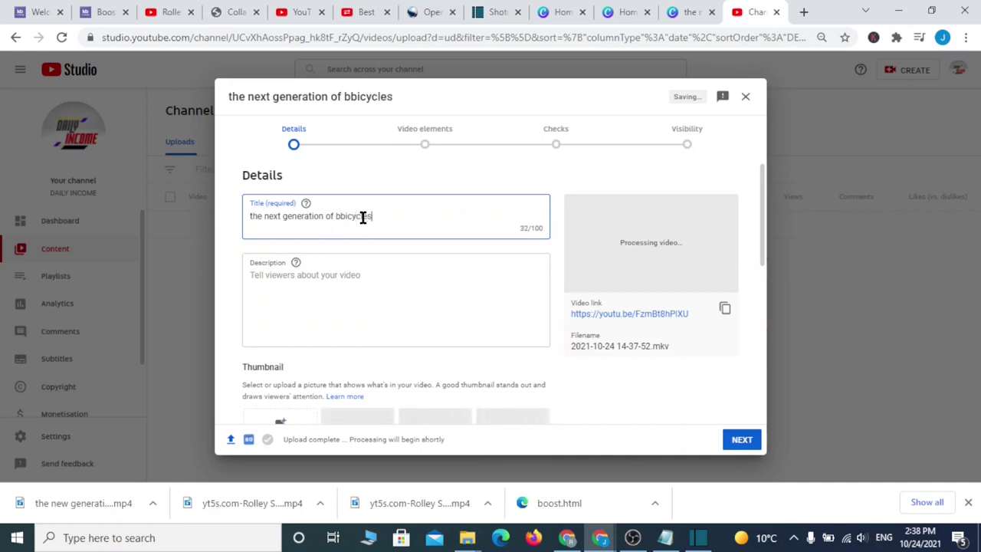
click(341, 216)
key(BackSpace)
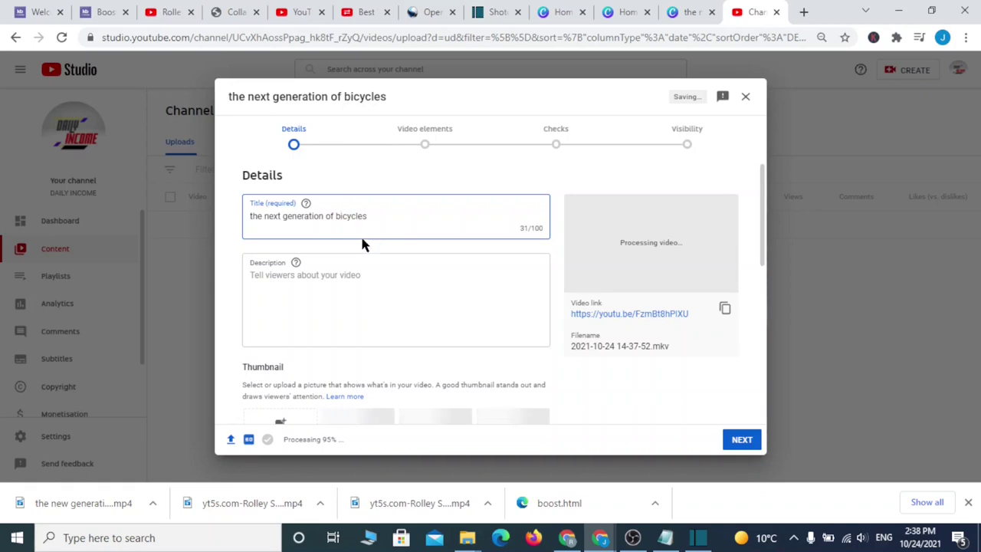
- Enter "get yours now" as the video description and bring up the Notepad window holding the affiliate links
click(314, 273)
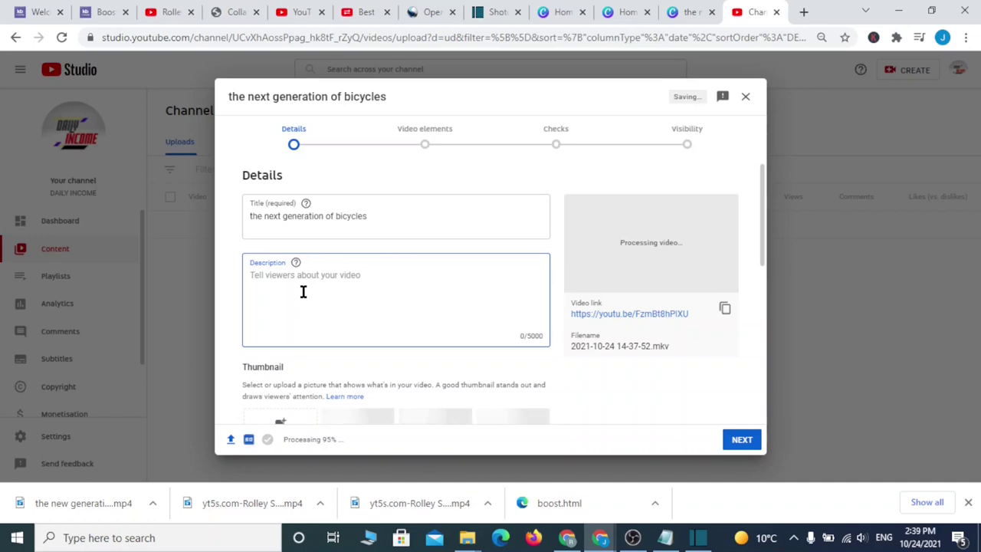
text(book yours now)
double_click(258, 274)
key(BackSpace)
text(get)
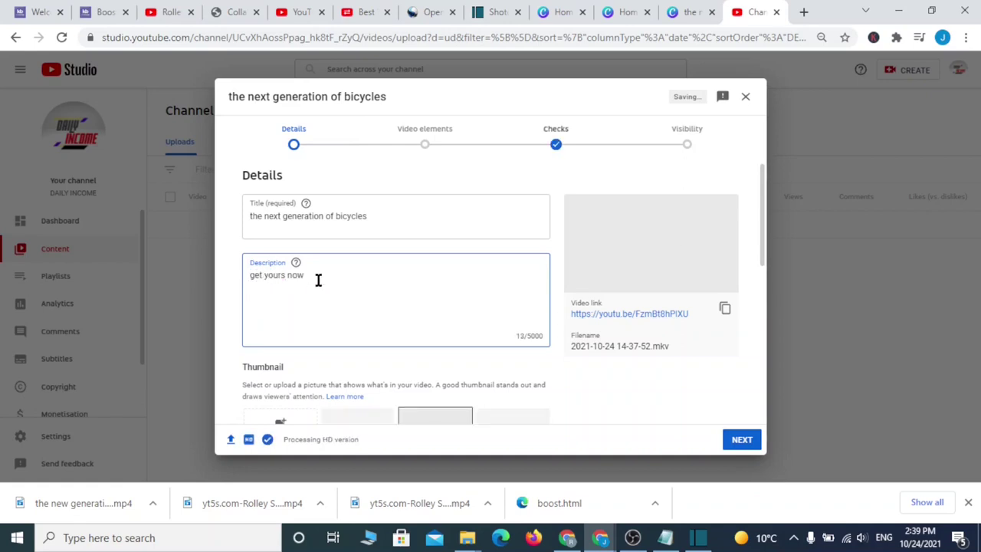
mouse_move(656, 539)
click(660, 521)
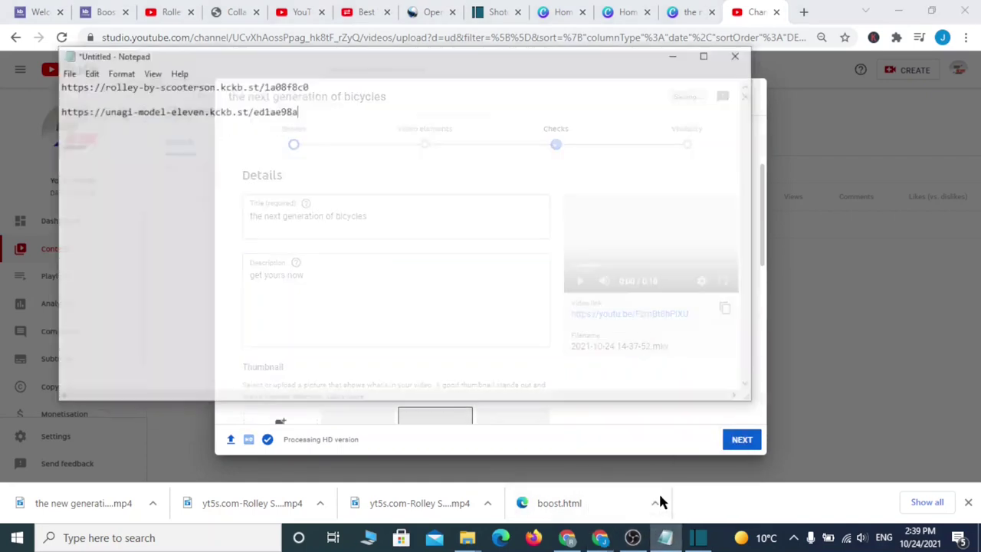
drag(253, 87, 33, 86)
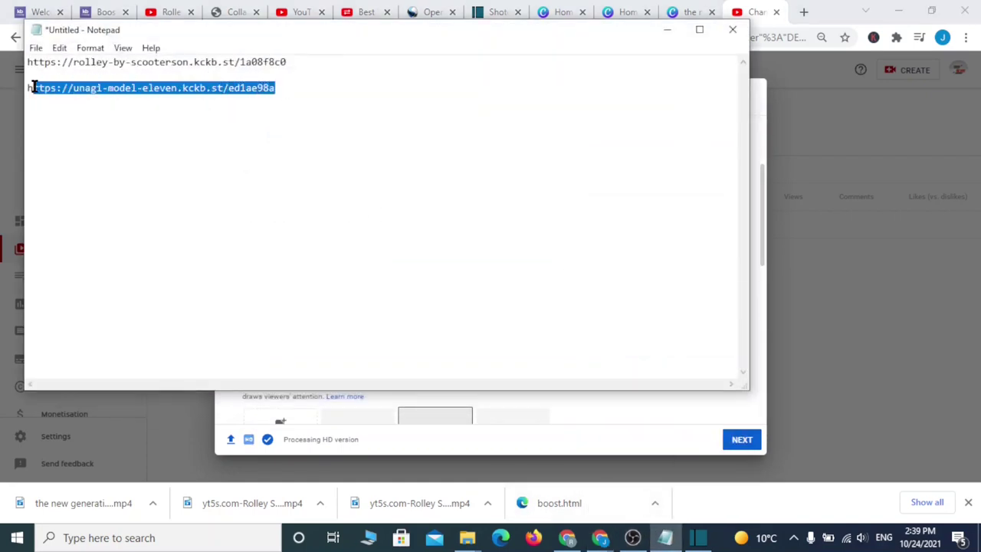
right_click(140, 89)
click(112, 110)
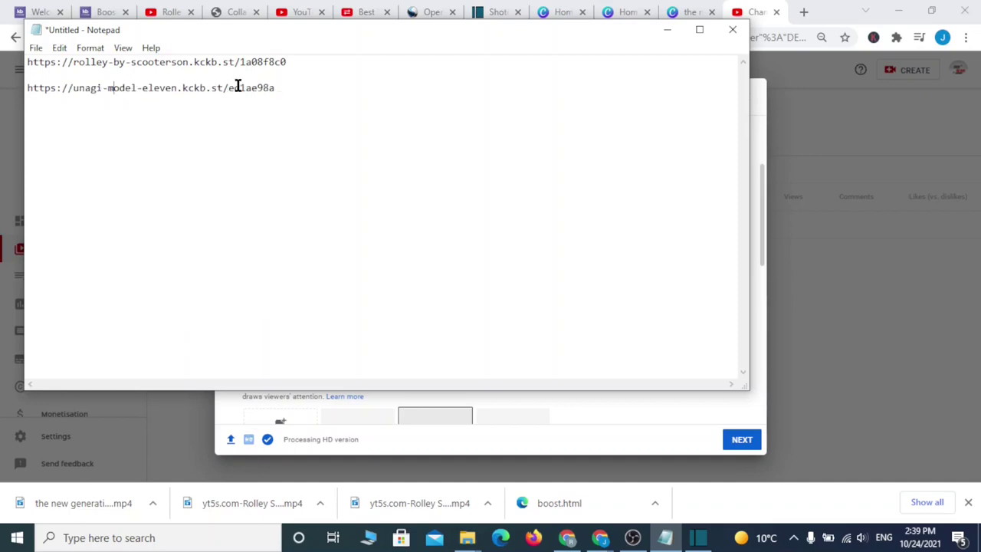
- Copy the Rolley affiliate link from Notepad and paste it after "get yours now" in the YouTube video description
drag(297, 60, 30, 64)
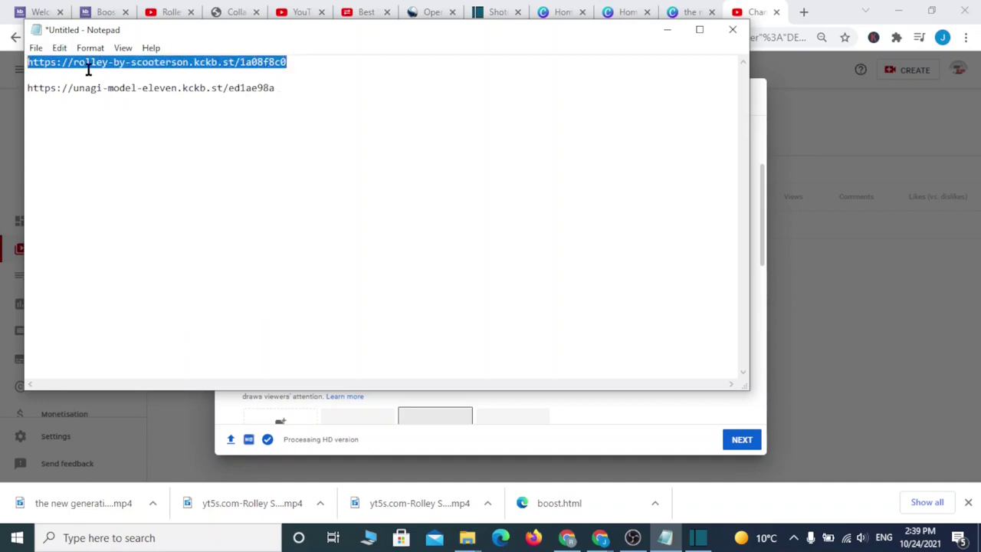
right_click(100, 69)
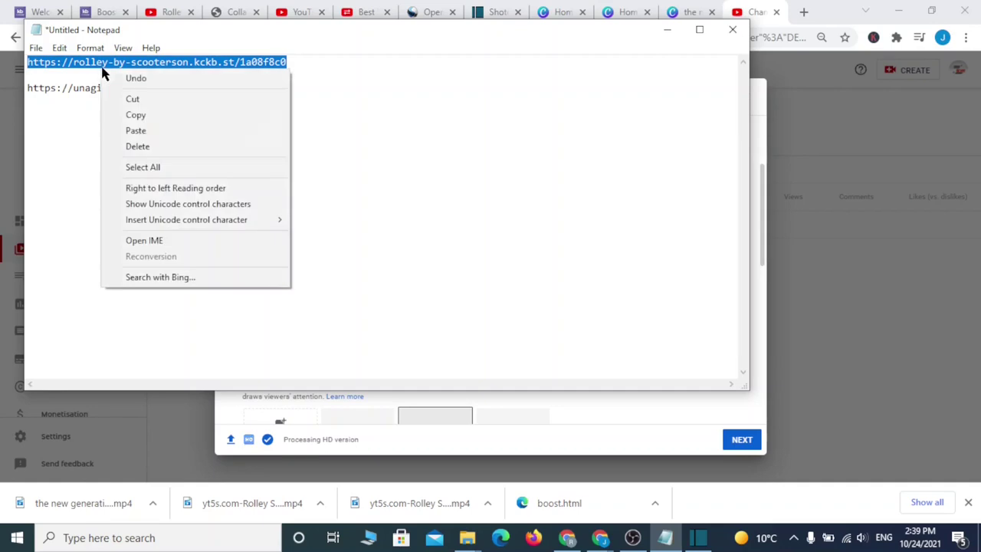
click(158, 115)
click(657, 35)
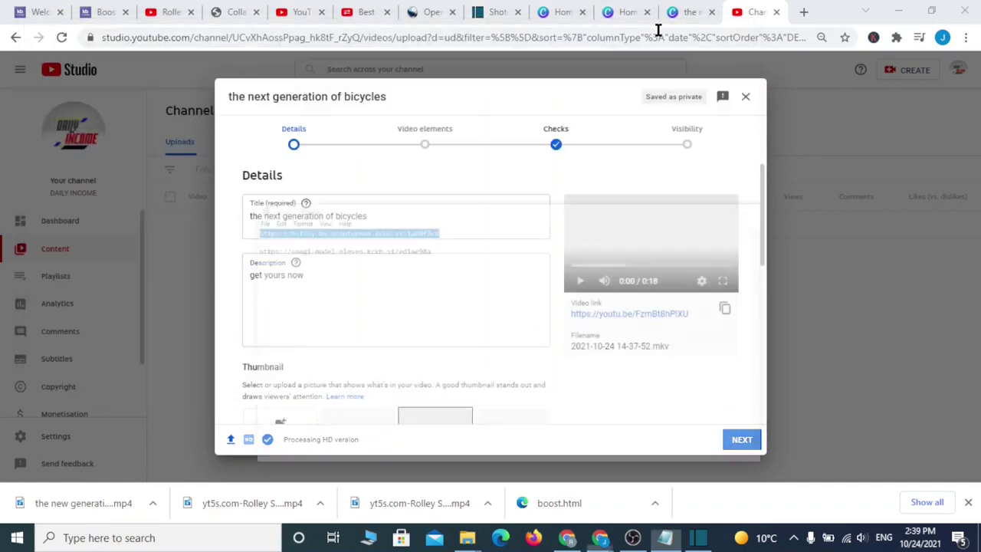
right_click(325, 274)
click(371, 382)
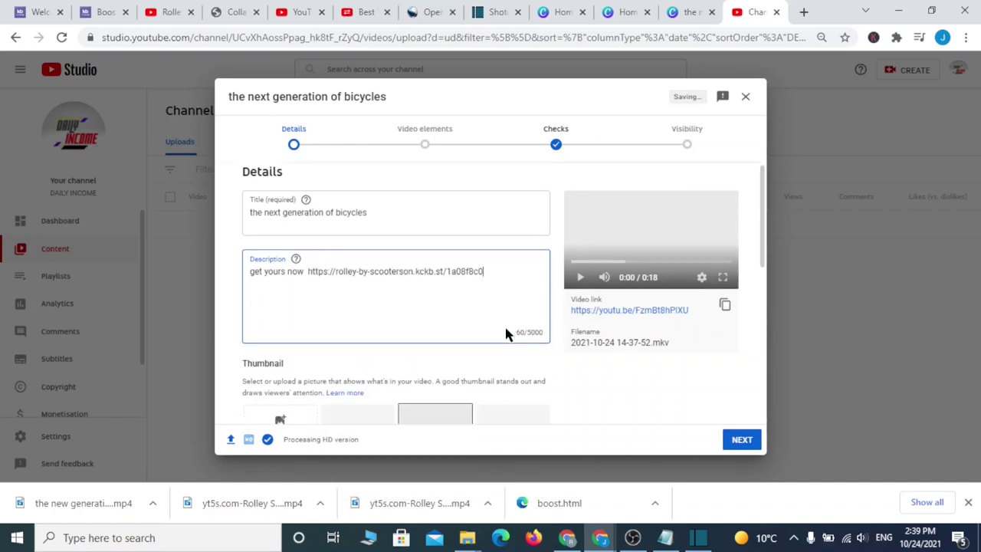
- Set the video's audience to "No, it's not 'Made for Kids'"
scroll(326, 289, down, 5)
scroll(319, 201, up, 1)
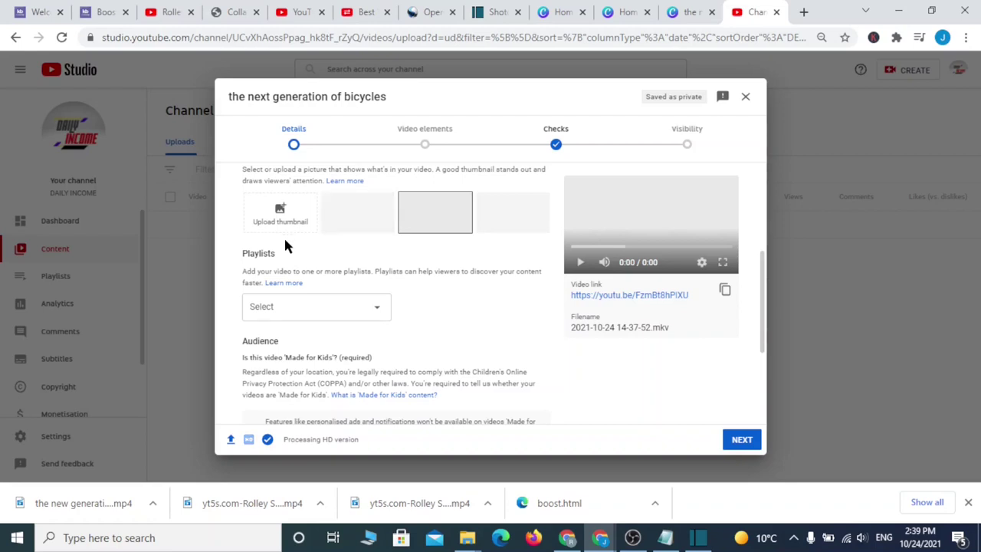
scroll(284, 238, down, 2)
click(263, 315)
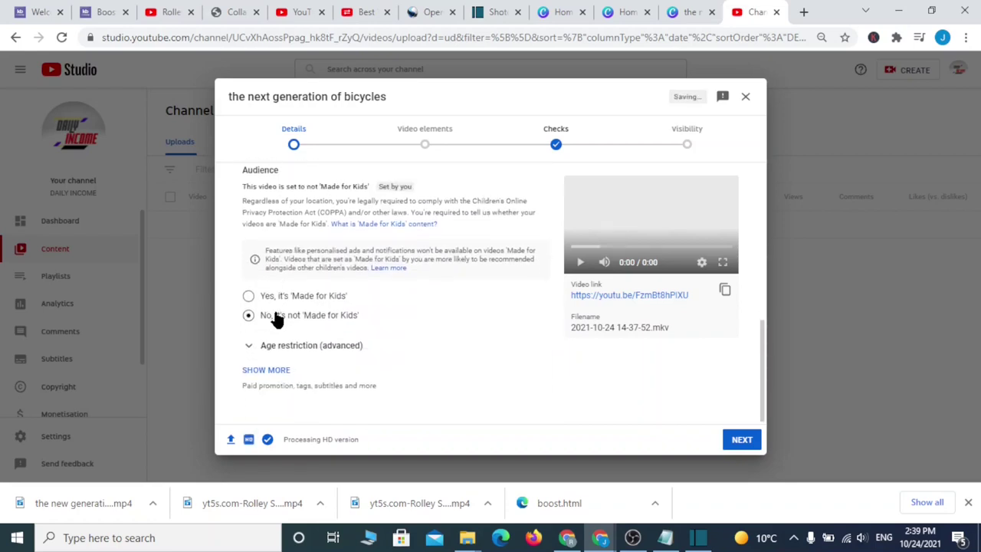
- Expand the additional video details and activate the empty tags entry
click(269, 370)
scroll(339, 318, down, 3)
scroll(340, 313, down, 3)
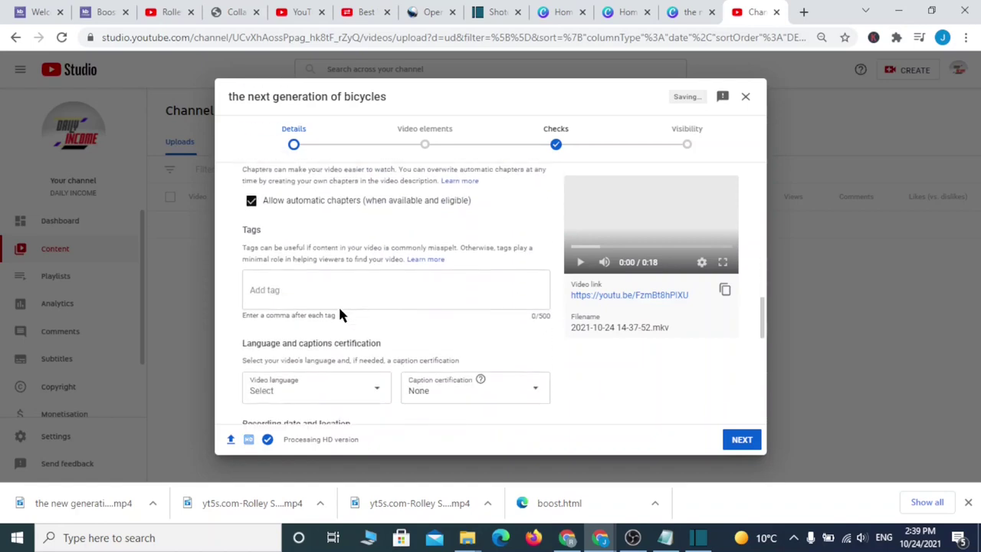
click(306, 237)
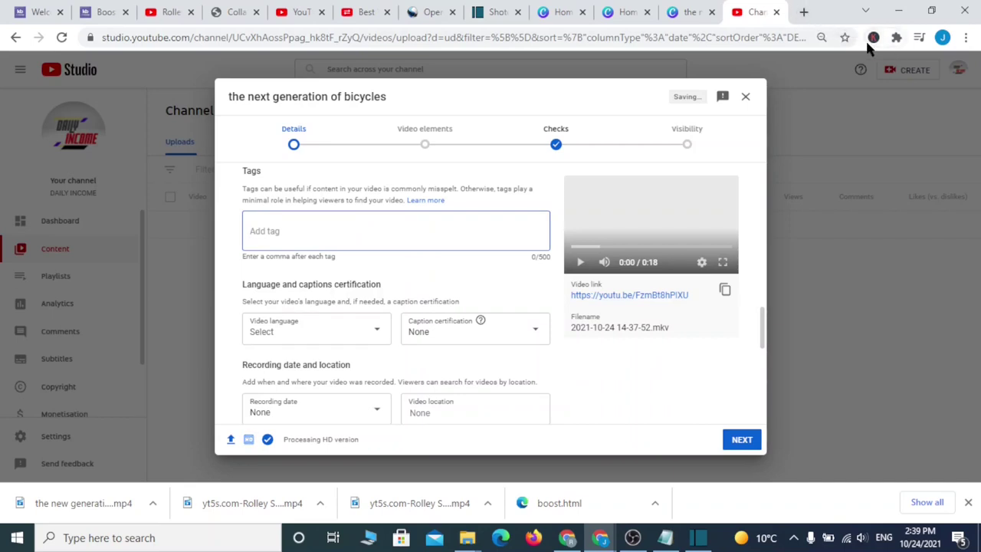
- Search the web for "keywords everywhere chrome" in a new browser tab
click(805, 13)
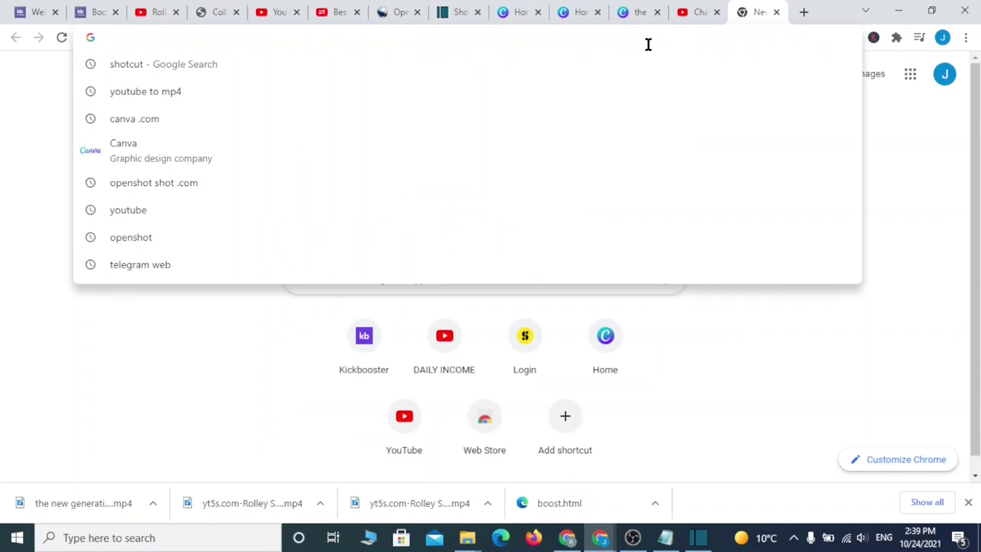
text(keywords)
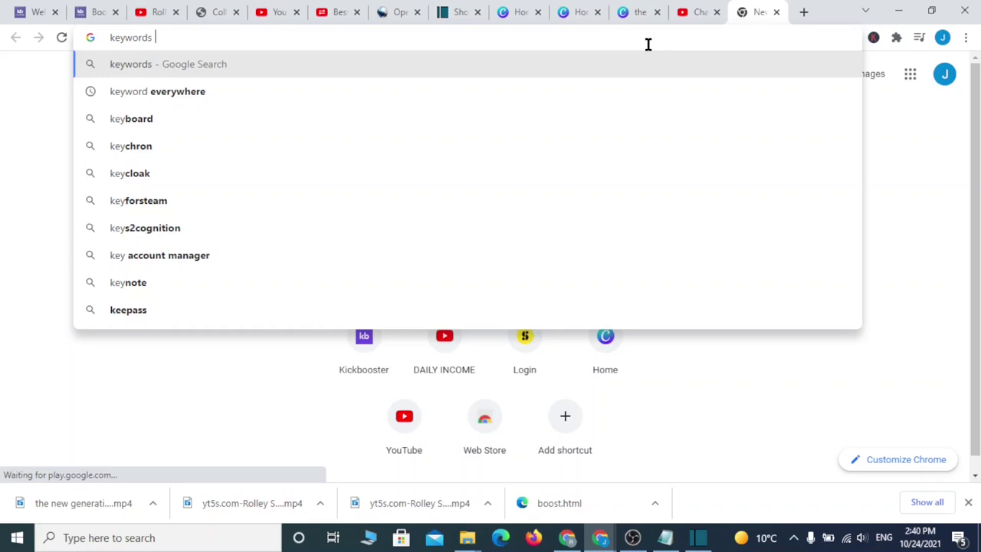
text( ever)
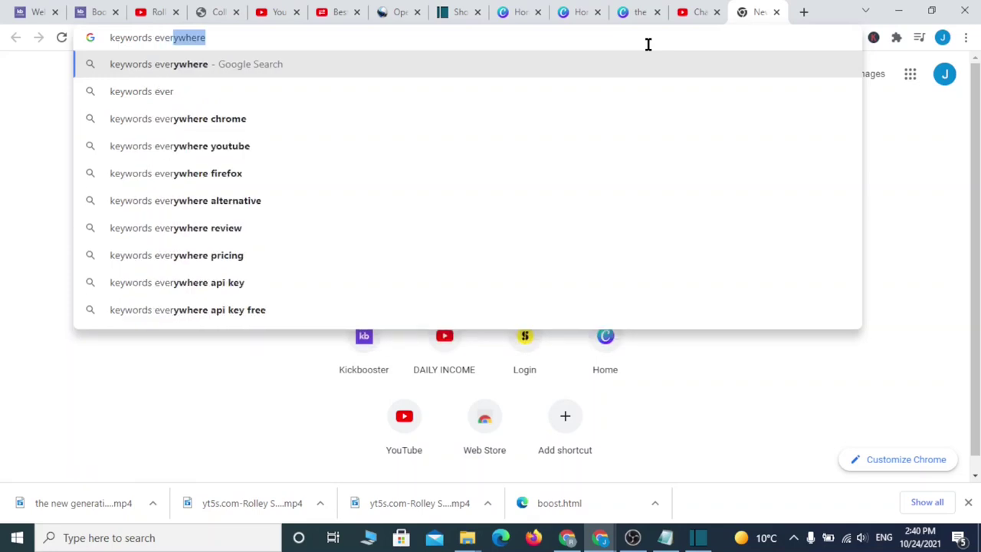
click(292, 118)
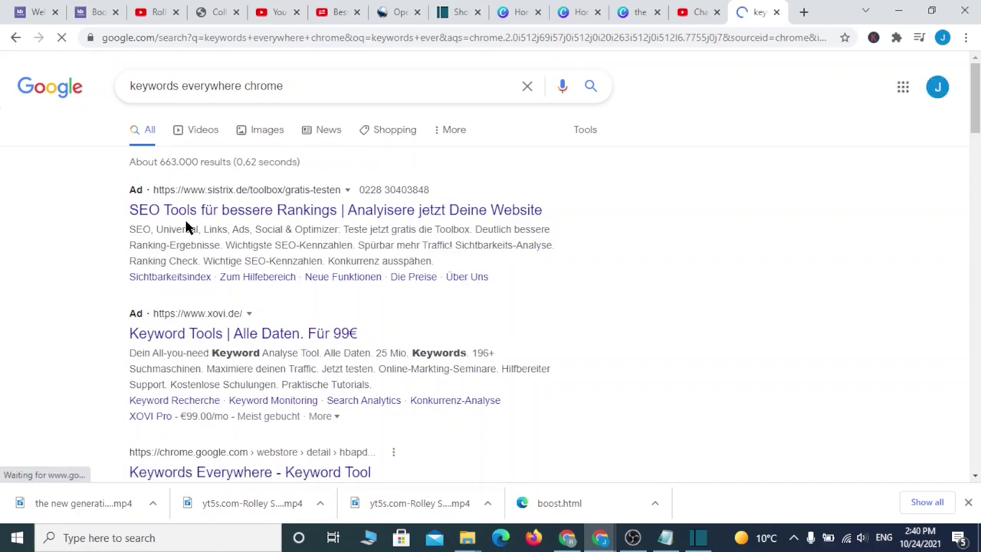
- Find the official Keywords Everywhere website in the search results and open its home page
scroll(195, 221, down, 2)
scroll(222, 215, down, 2)
scroll(215, 249, down, 2)
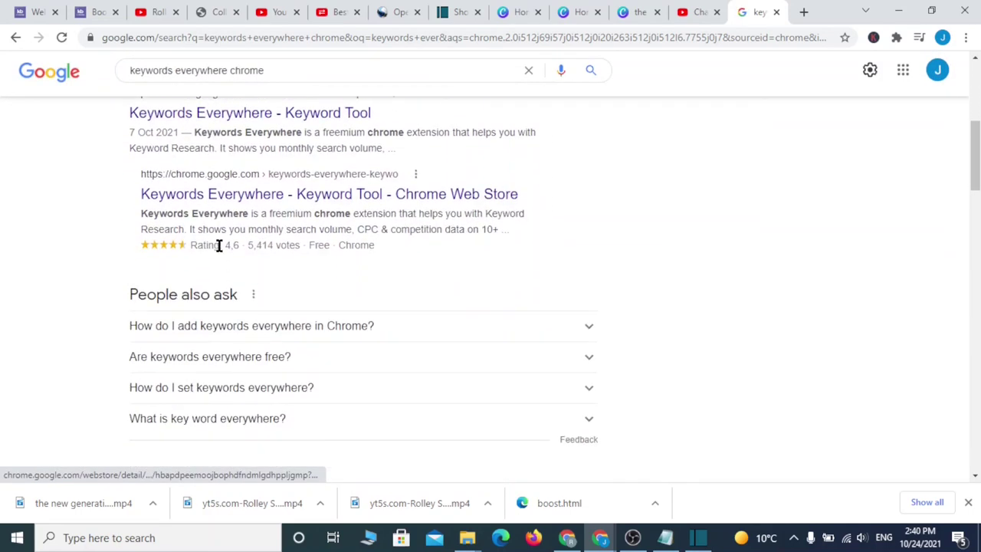
scroll(244, 253, down, 3)
scroll(245, 253, down, 2)
scroll(246, 251, down, 3)
scroll(207, 197, up, 1)
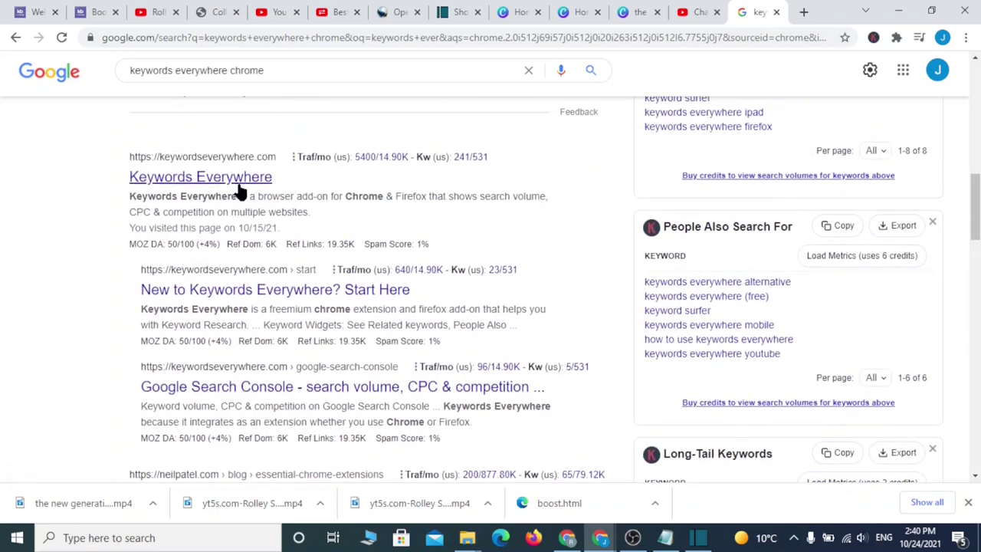
click(184, 181)
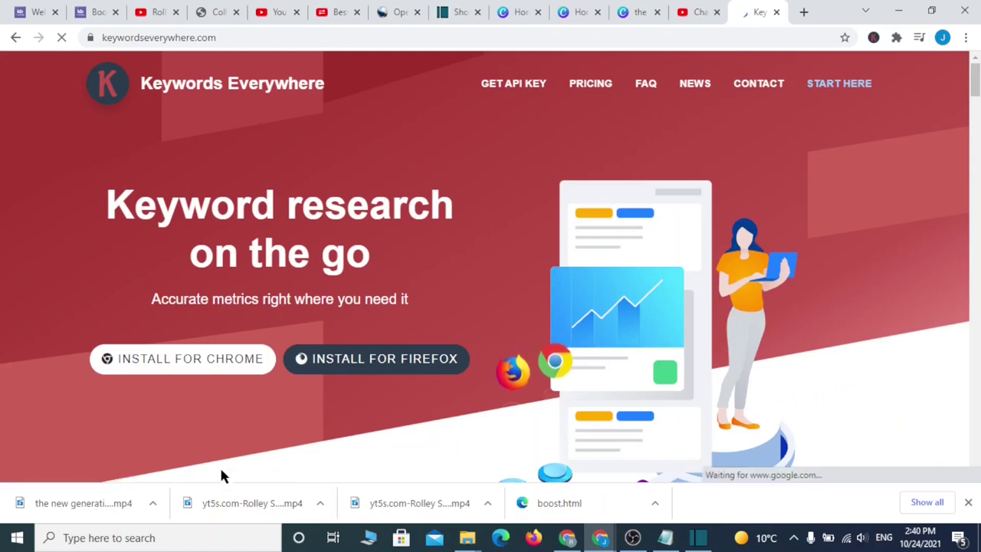
- Return to the video upload's tags entry, then open the YouTube home page in a new browser tab
click(682, 14)
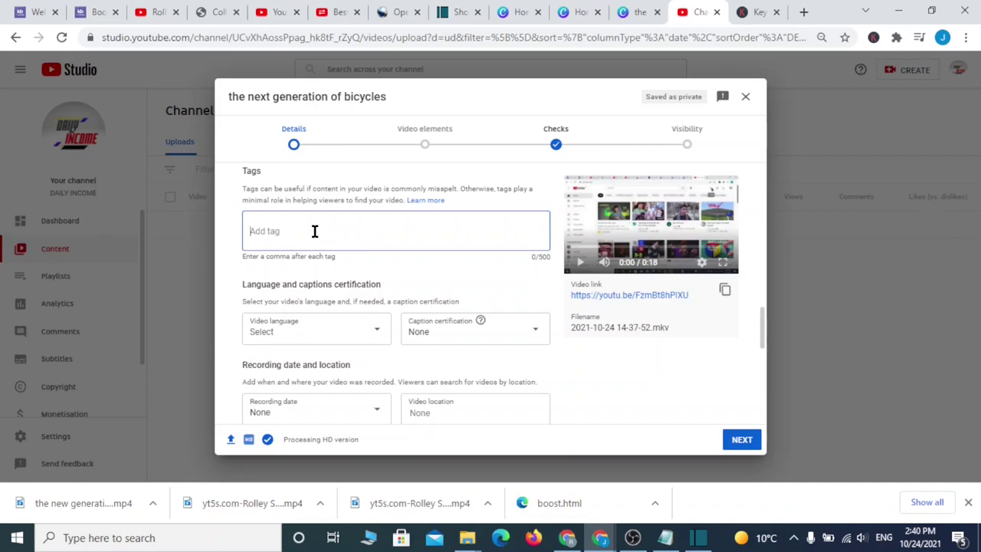
click(803, 12)
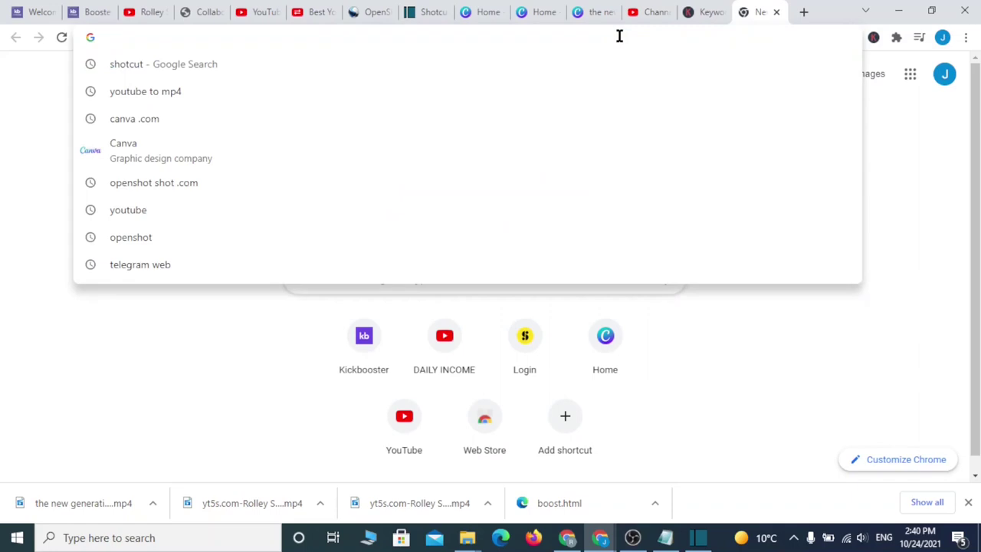
text(youtube)
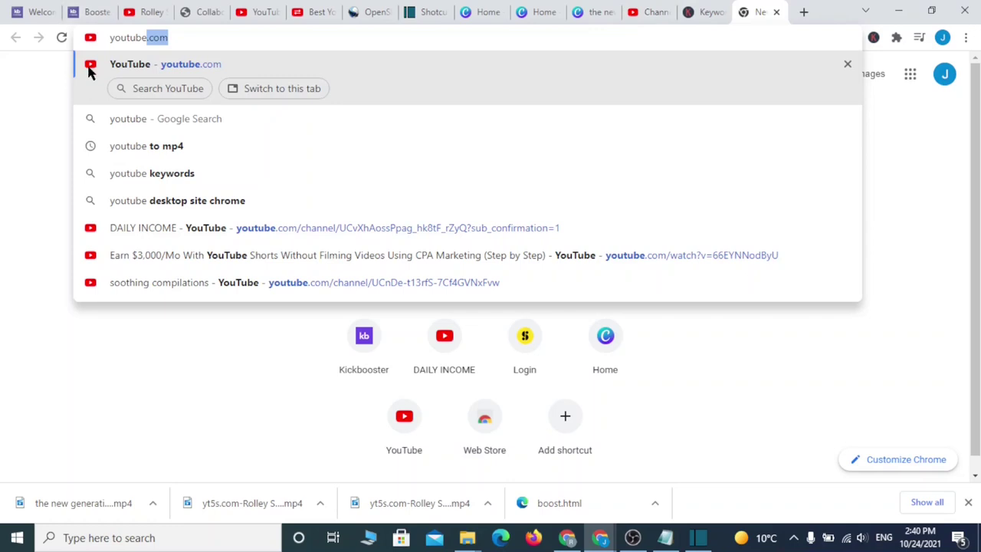
click(92, 67)
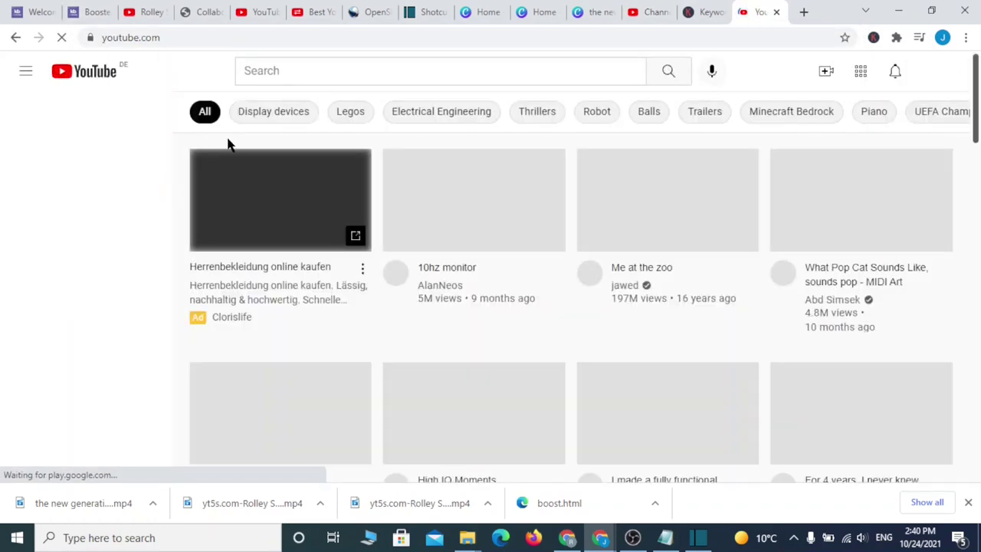
- Search YouTube for "bicycles"
click(291, 69)
text(thq)
key(BackSpace)
key(BackSpace)
key(BackSpace)
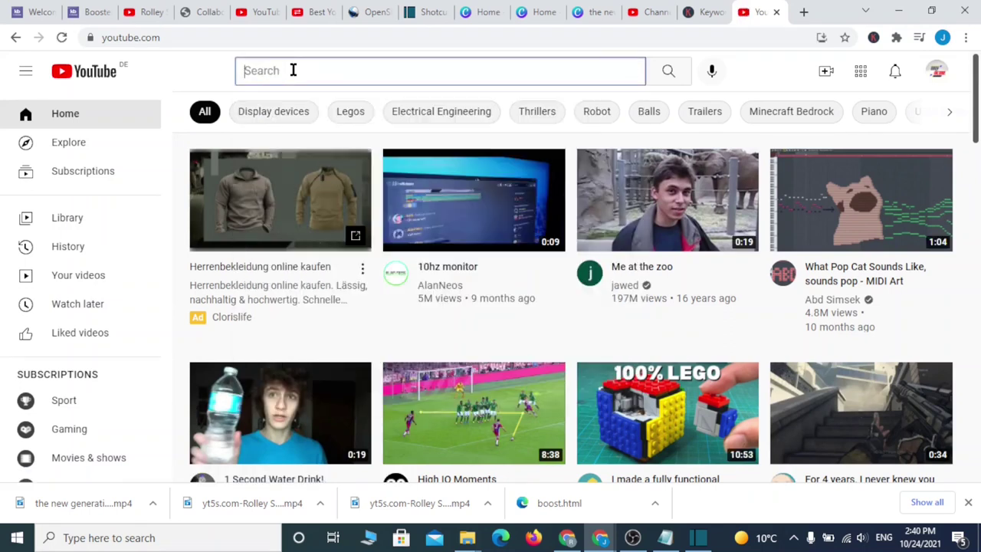
text(bi)
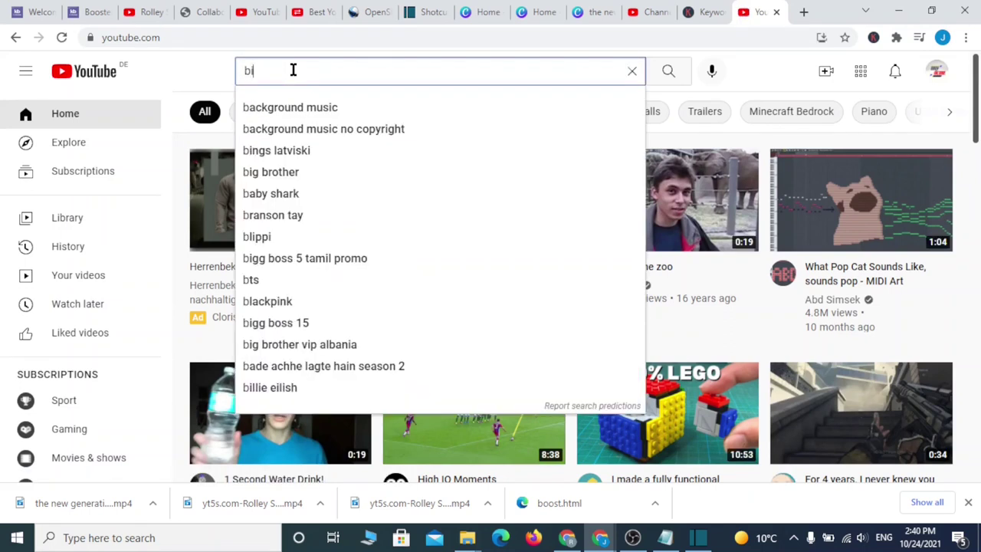
text(cycles)
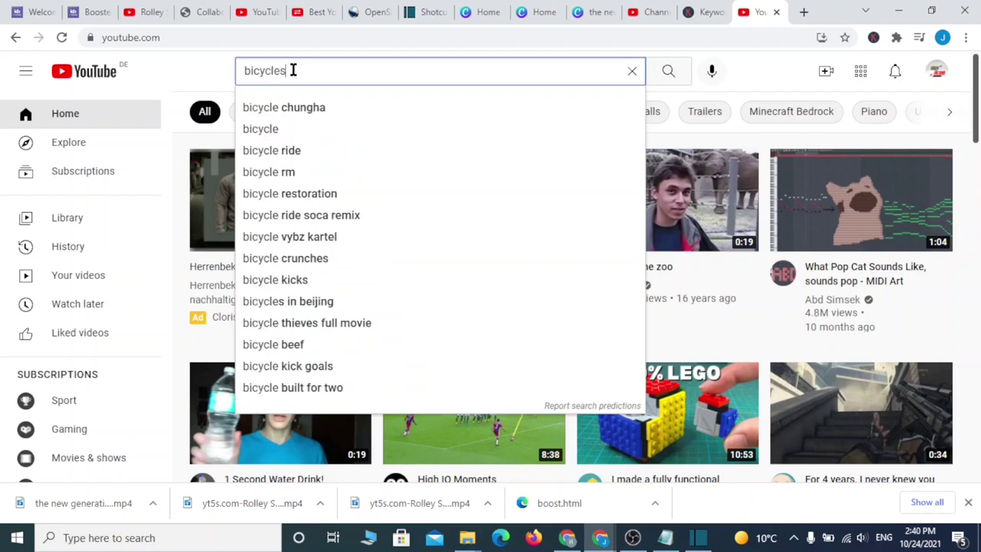
key(Return)
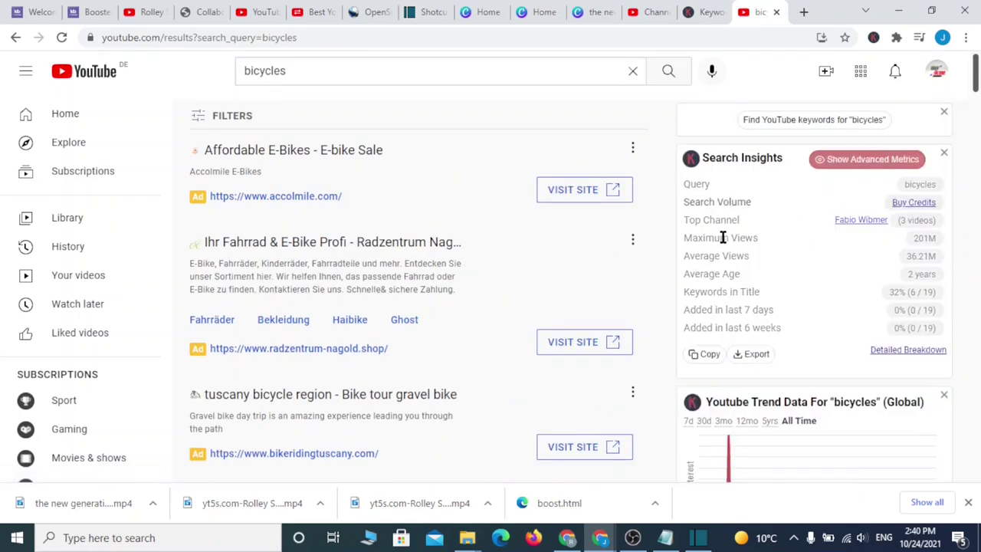
scroll(740, 293, down, 5)
scroll(765, 285, up, 5)
scroll(464, 268, down, 5)
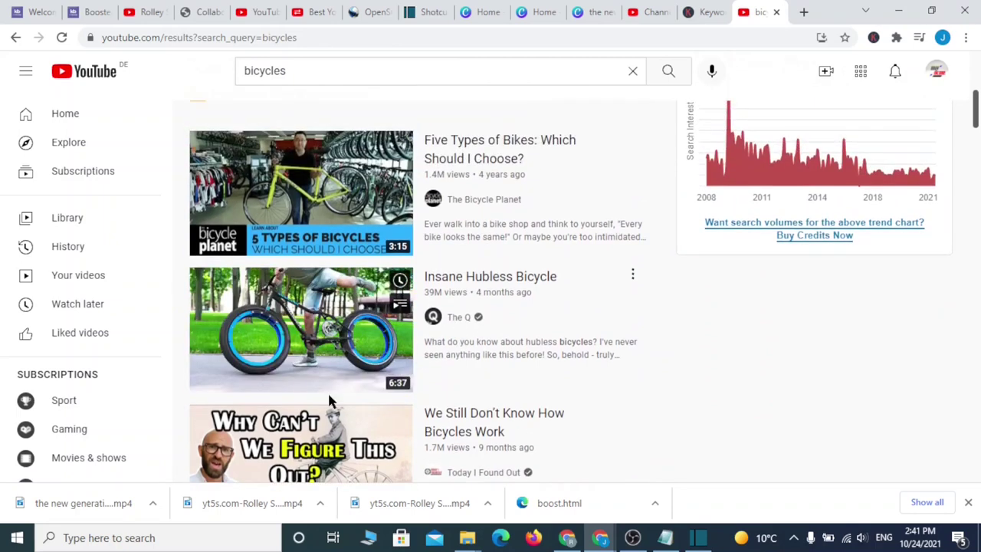
click(364, 336)
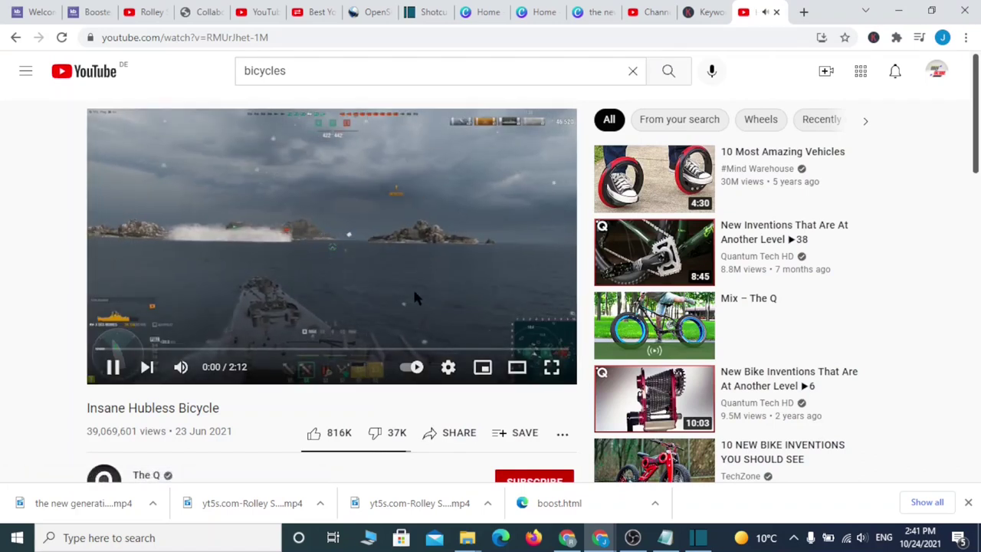
click(16, 37)
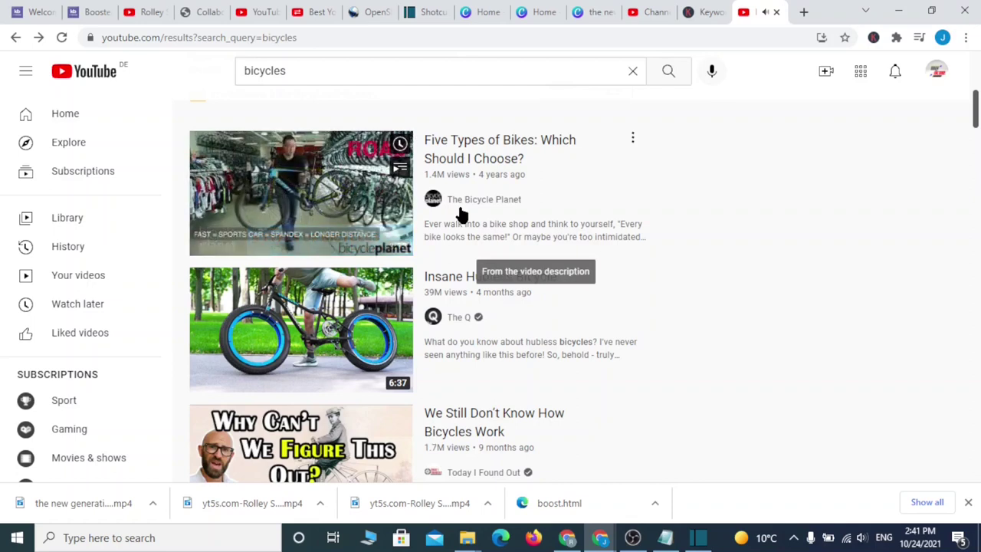
- Open the video "Five Types of Bikes: Which Should I Choose?" from the YouTube search results
scroll(459, 215, down, 3)
scroll(425, 245, up, 4)
scroll(426, 233, up, 2)
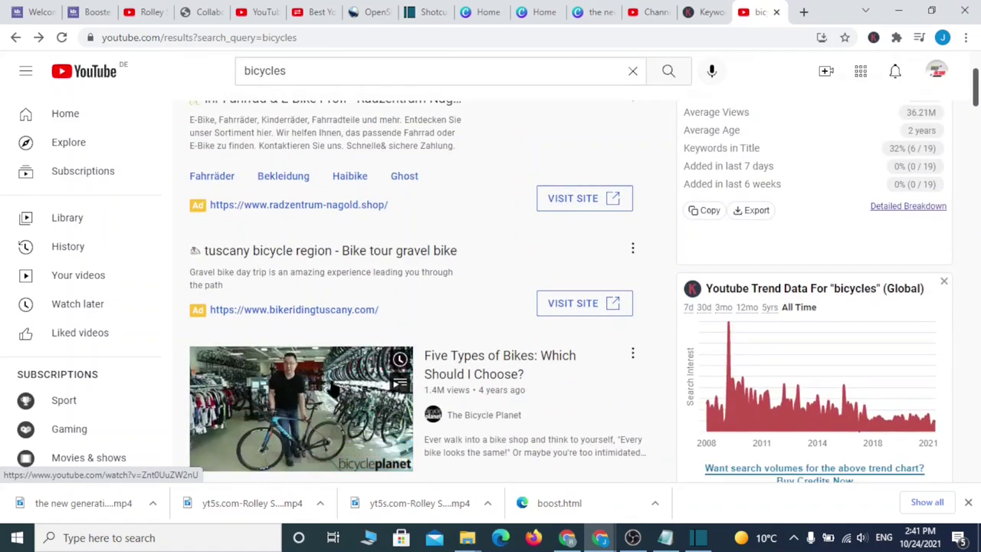
click(334, 381)
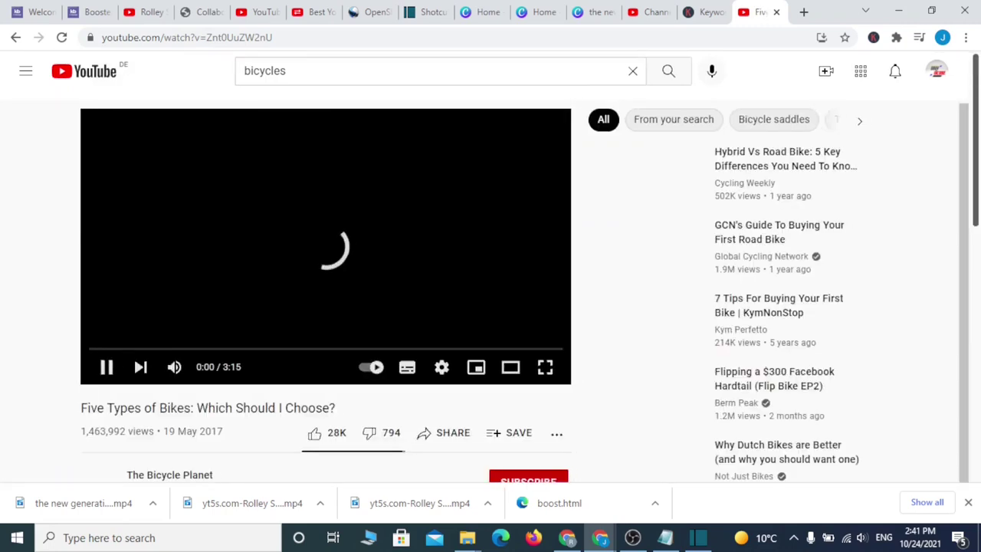
- Copy all the video's tags listed by Keywords Everywhere, from "types of bicycles" to "dual sport"
scroll(387, 303, down, 3)
scroll(387, 303, down, 2)
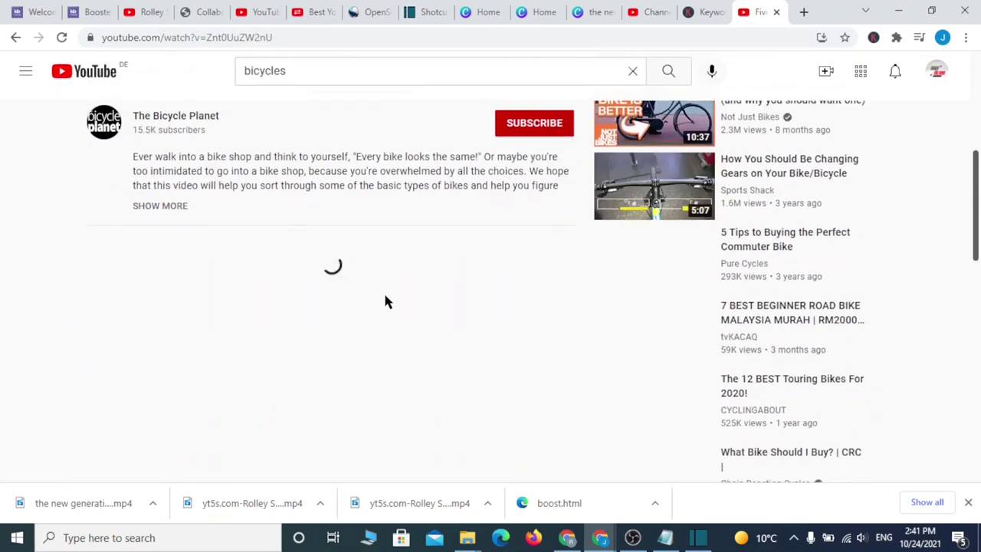
scroll(386, 300, up, 5)
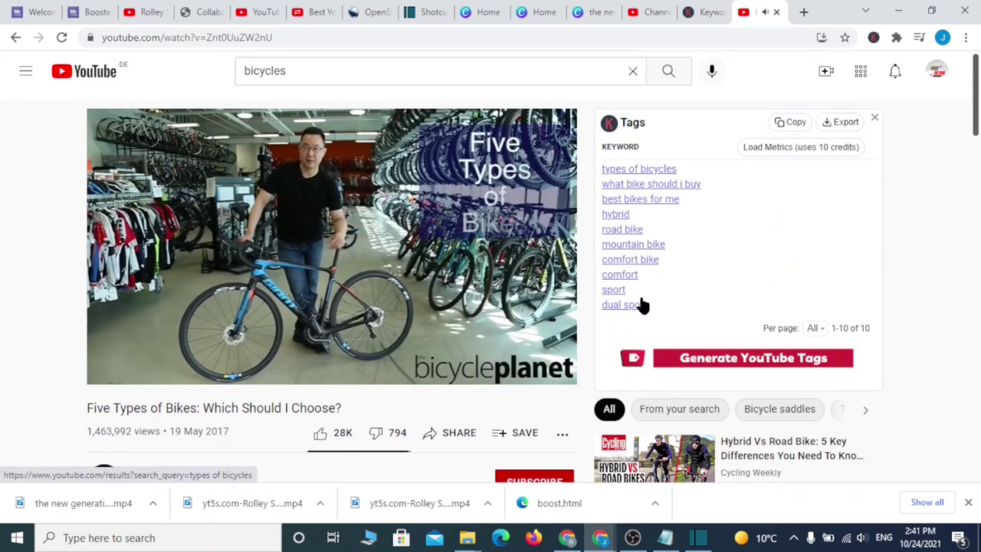
scroll(640, 303, down, 2)
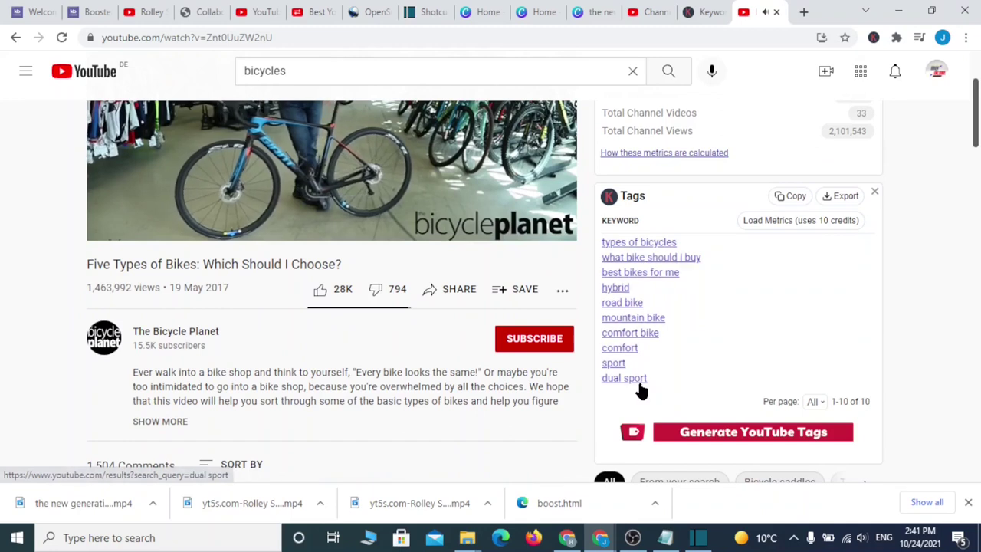
drag(627, 393, 619, 227)
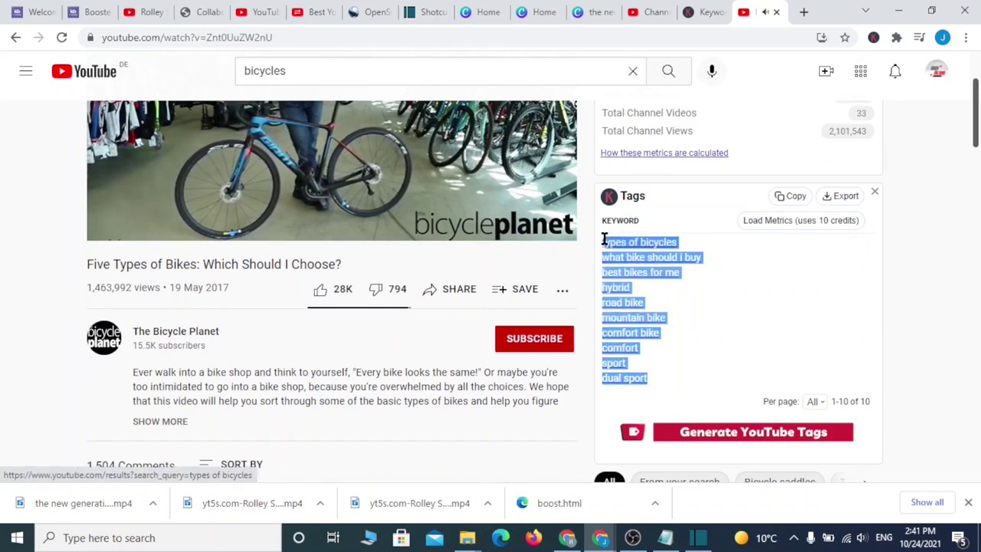
right_click(617, 250)
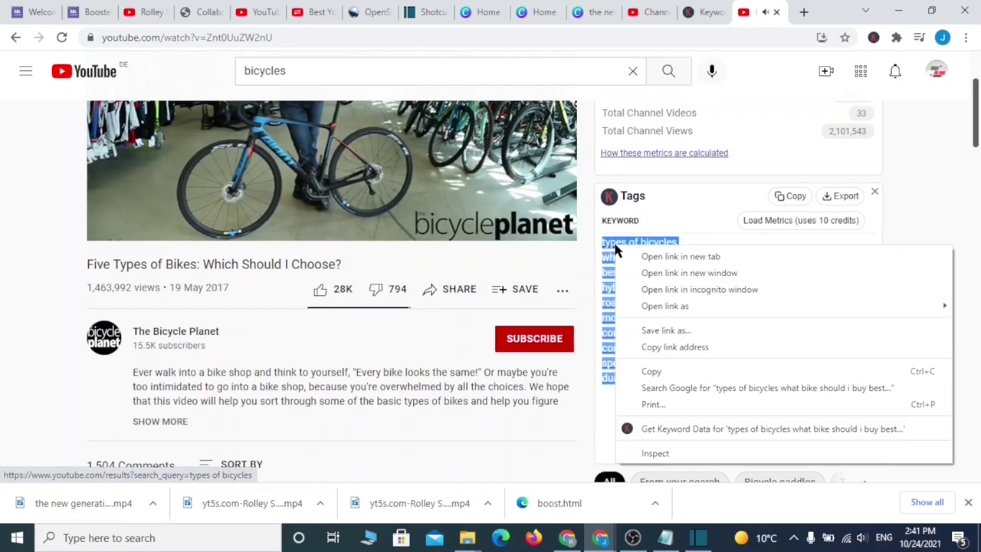
click(656, 371)
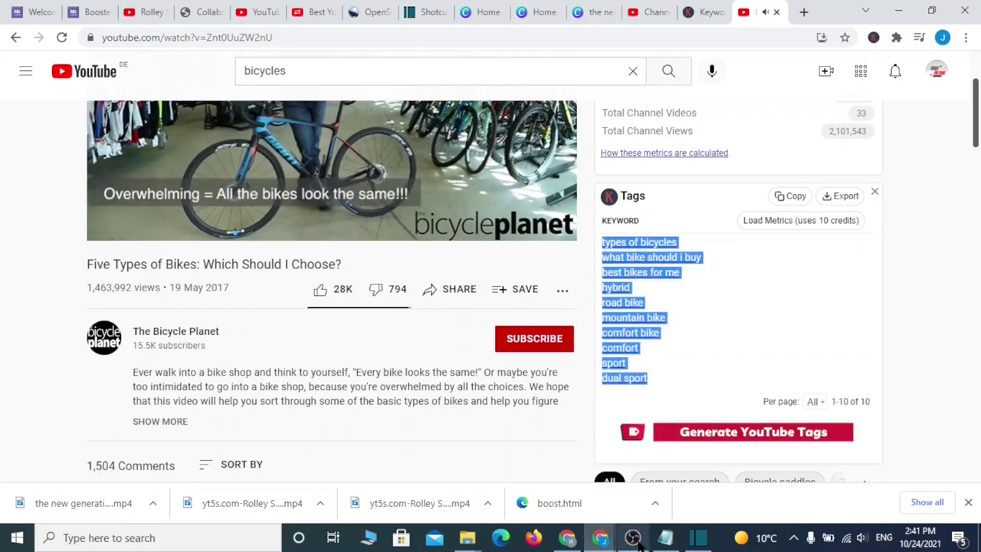